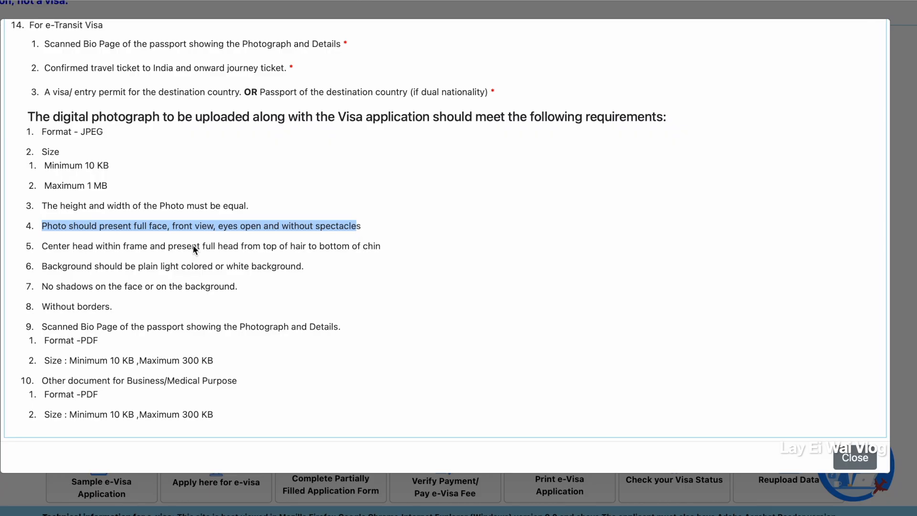
# Highlight the digital photograph requirements on head centring, plain light background, absence of shadows and absence of borders one after another.
pyautogui.moveTo(31, 245); pyautogui.dragTo(360, 248)
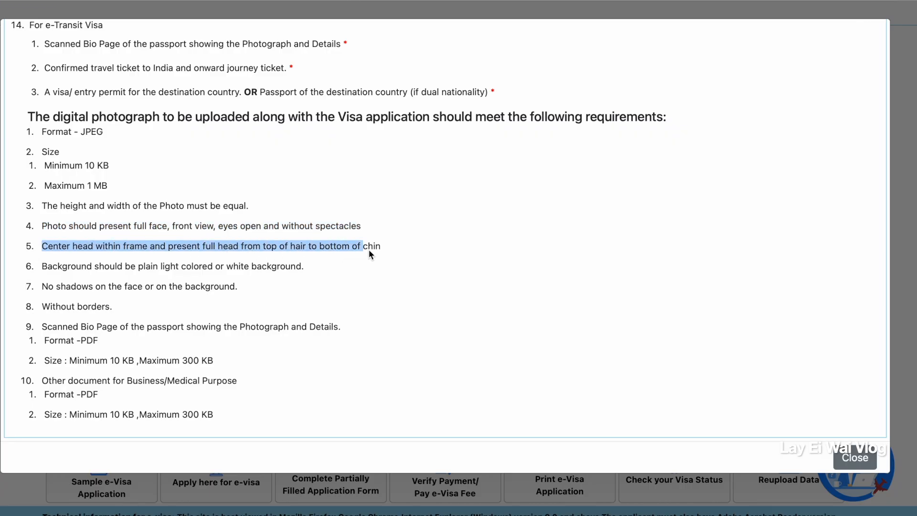
pyautogui.moveTo(28, 266); pyautogui.dragTo(304, 267)
pyautogui.moveTo(29, 287); pyautogui.dragTo(228, 292)
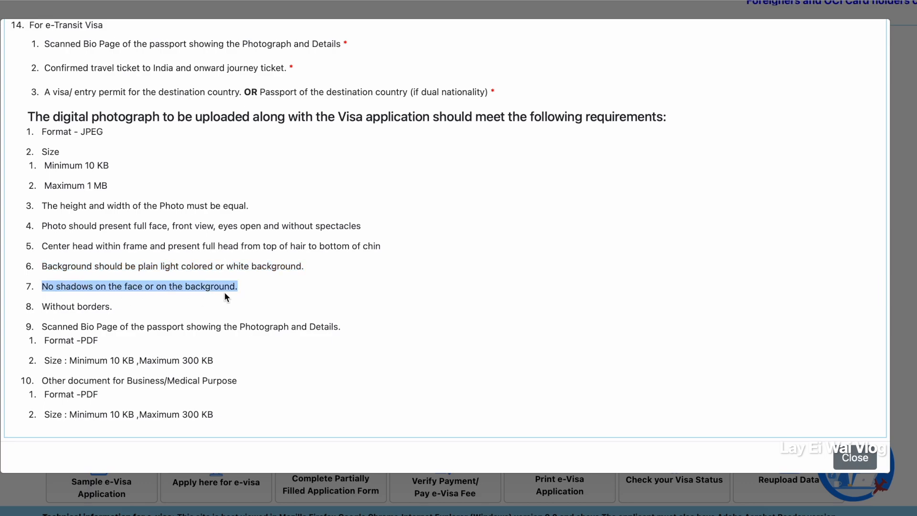
pyautogui.moveTo(36, 306); pyautogui.dragTo(112, 305)
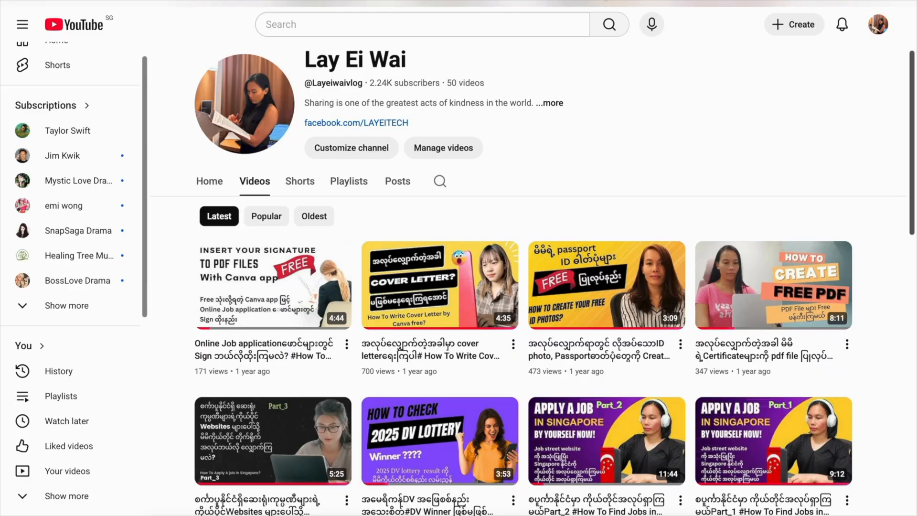
# Browse the YouTube channel's video list for the tutorial on creating free ID and passport photos.
pyautogui.scroll(-3, 561, 466)
pyautogui.scroll(-1, 560, 468)
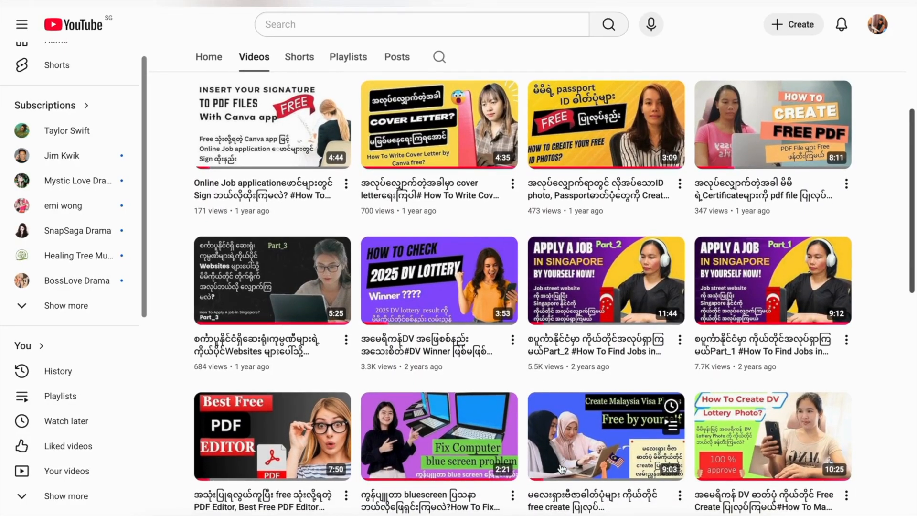
pyautogui.click(577, 154)
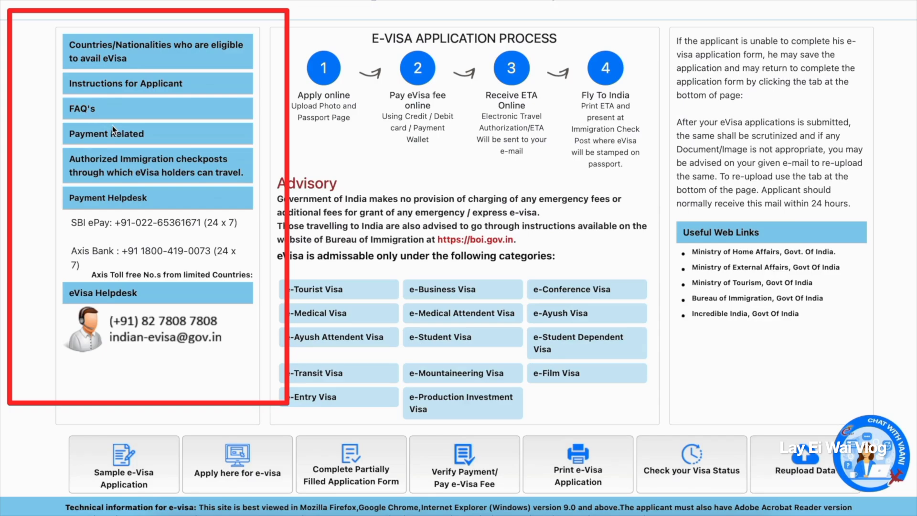
# On the Indian e-Visa site, read the SBI payment-related FAQs, then close them.
pyautogui.click(133, 139)
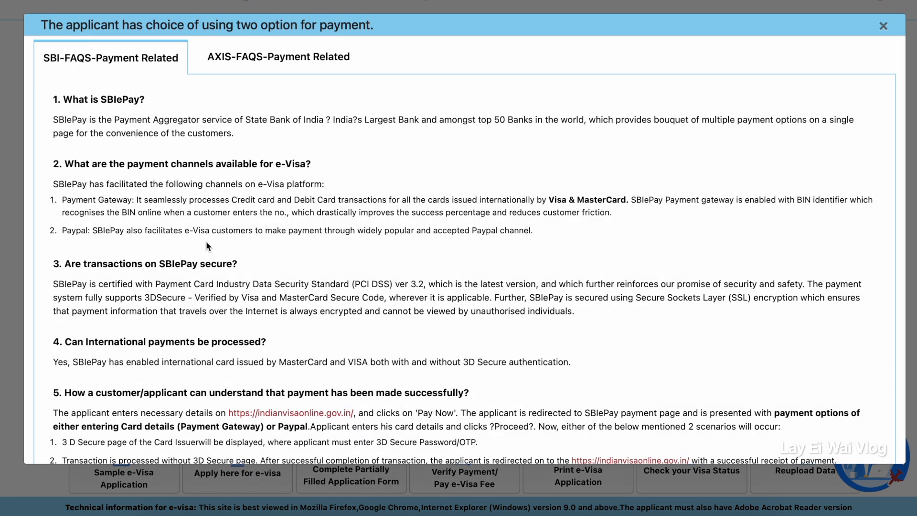
pyautogui.scroll(-15, 207, 246)
pyautogui.click(870, 448)
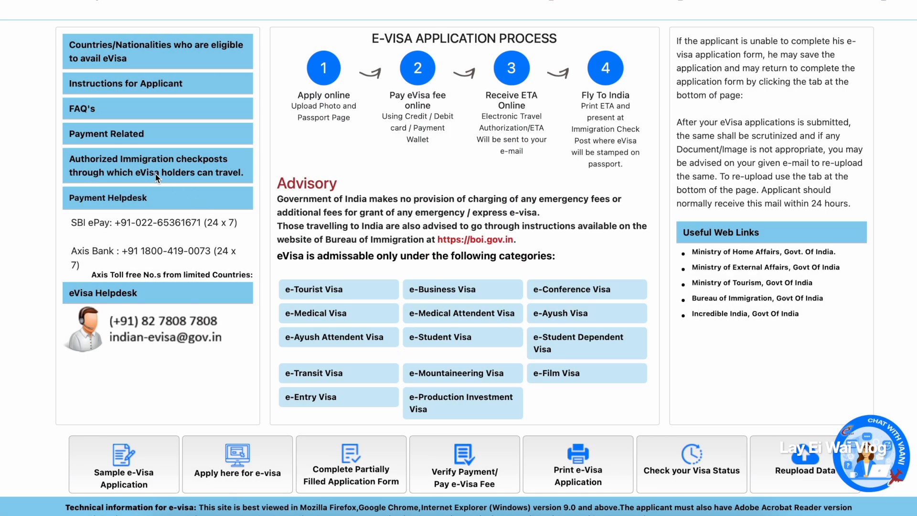
# Review the authorized immigration checkposts list, covering entry and exit airports, seaports, land and rail posts, then close it.
pyautogui.click(164, 180)
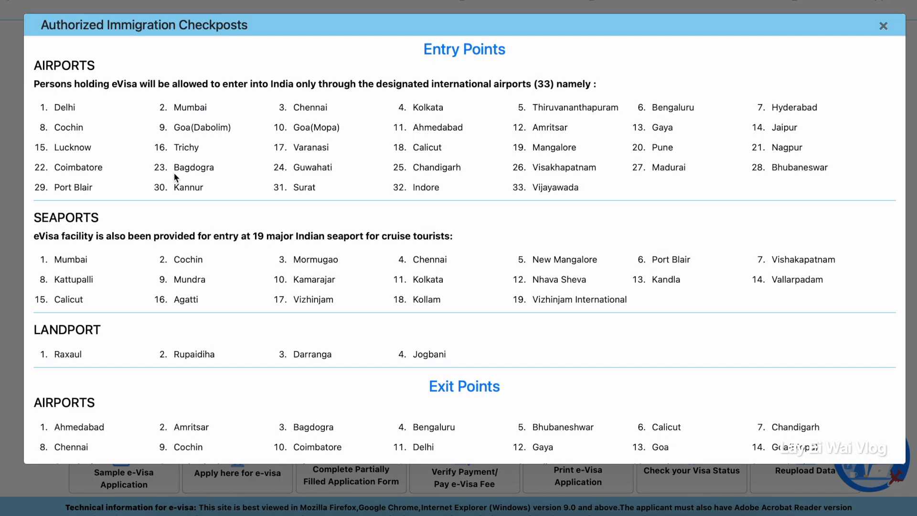
pyautogui.scroll(-2, 319, 339)
pyautogui.scroll(-2, 319, 339)
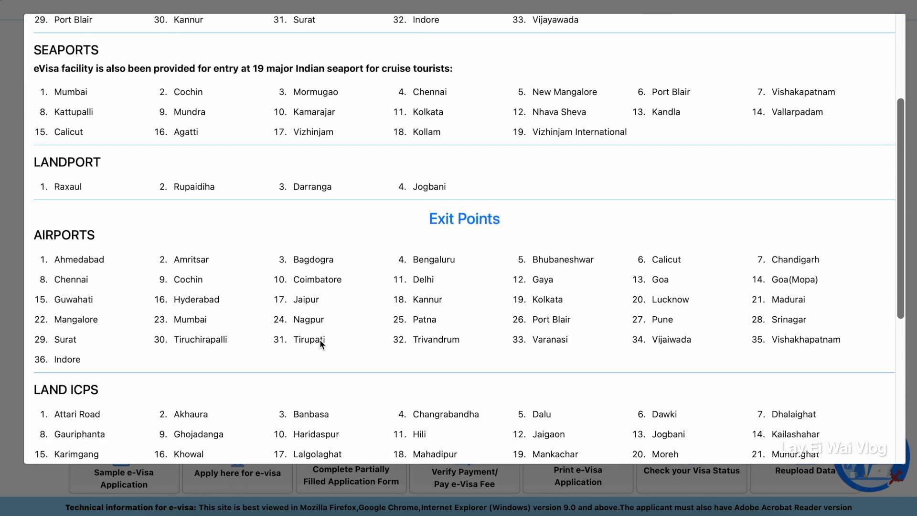
pyautogui.scroll(-1, 319, 339)
pyautogui.scroll(2, 319, 340)
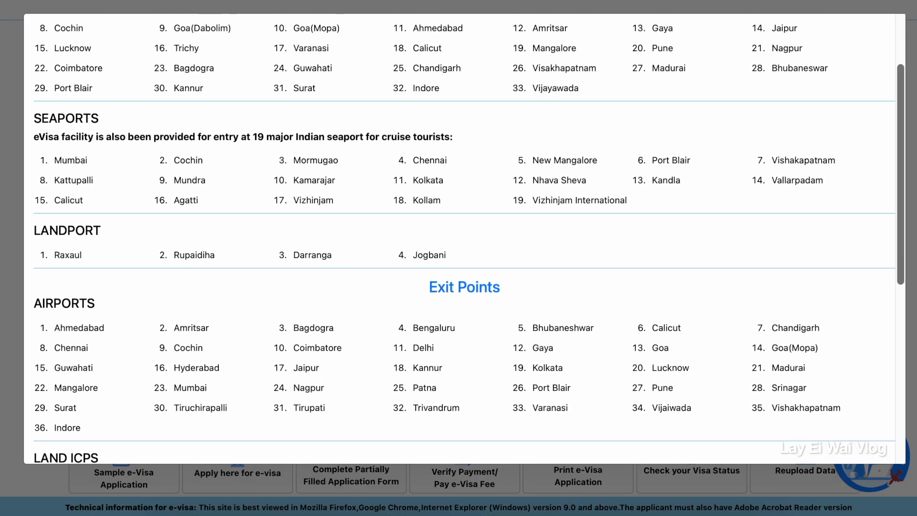
pyautogui.scroll(-8, 829, 382)
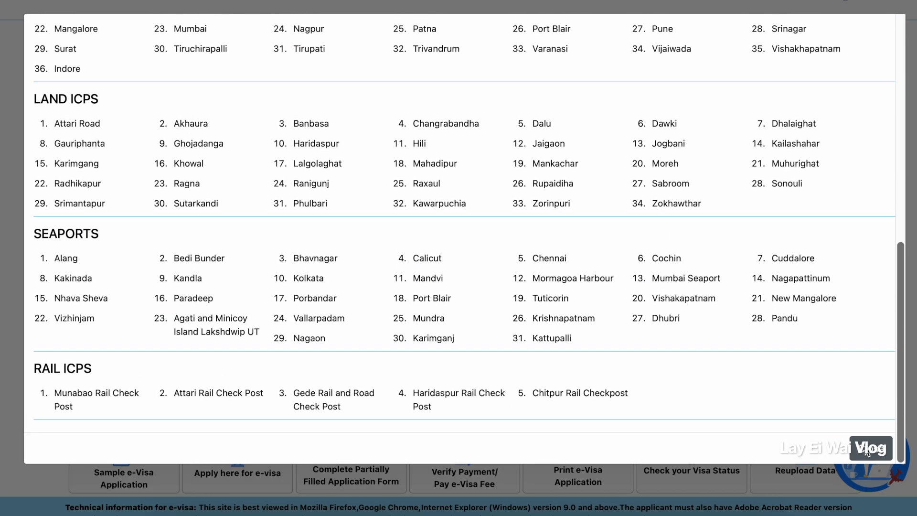
pyautogui.click(867, 451)
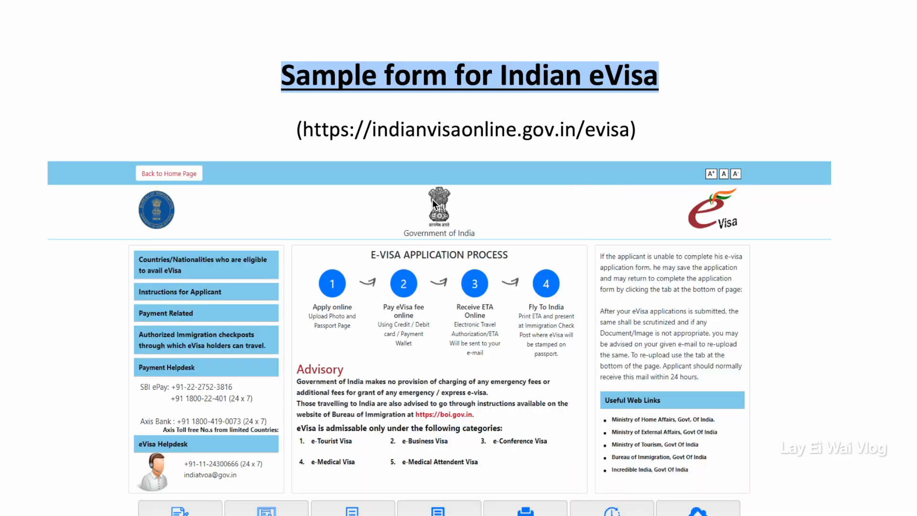
# Skim the sample Indian eVisa form from the cover through the registration pages to the completed application summary.
pyautogui.scroll(-15, 432, 199)
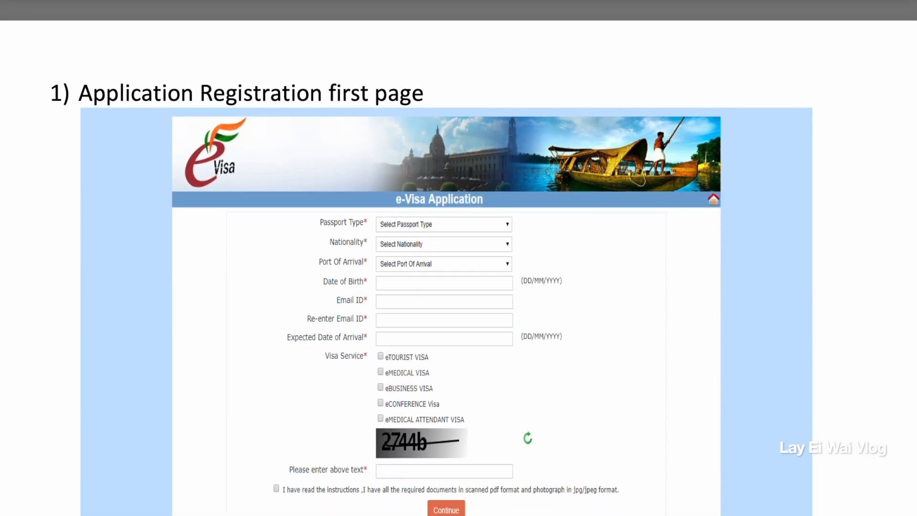
pyautogui.scroll(-13, 287, 287)
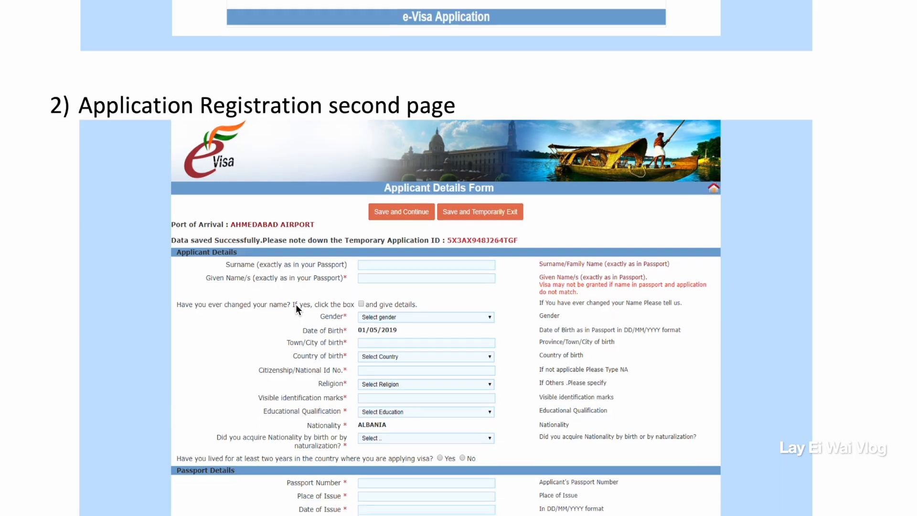
pyautogui.scroll(-20, 296, 306)
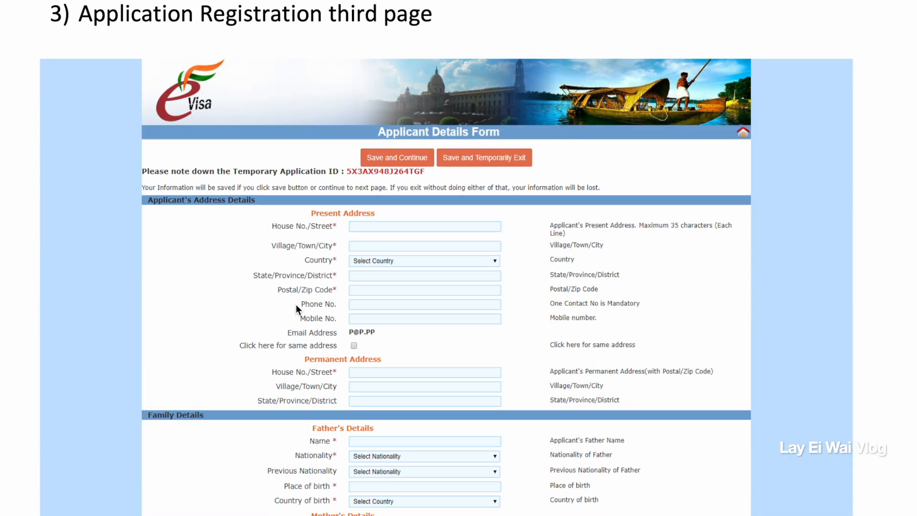
pyautogui.scroll(-20, 296, 305)
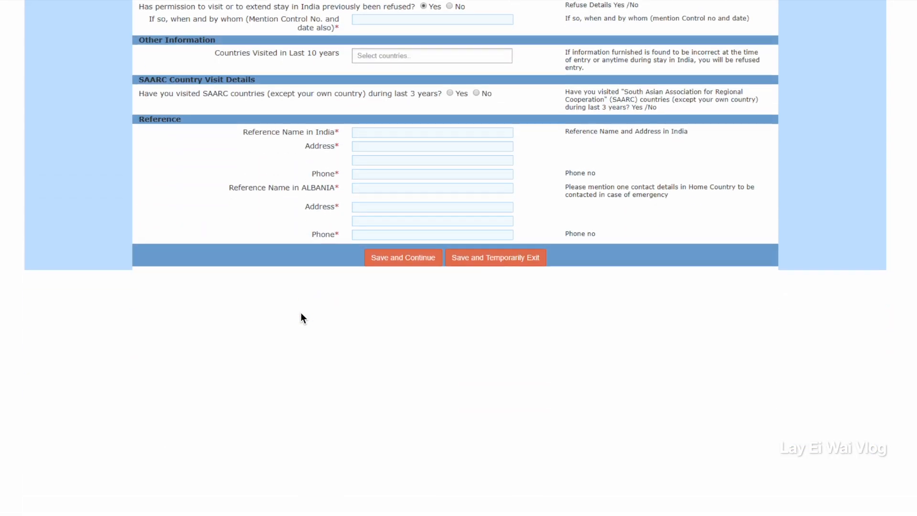
pyautogui.scroll(-20, 300, 315)
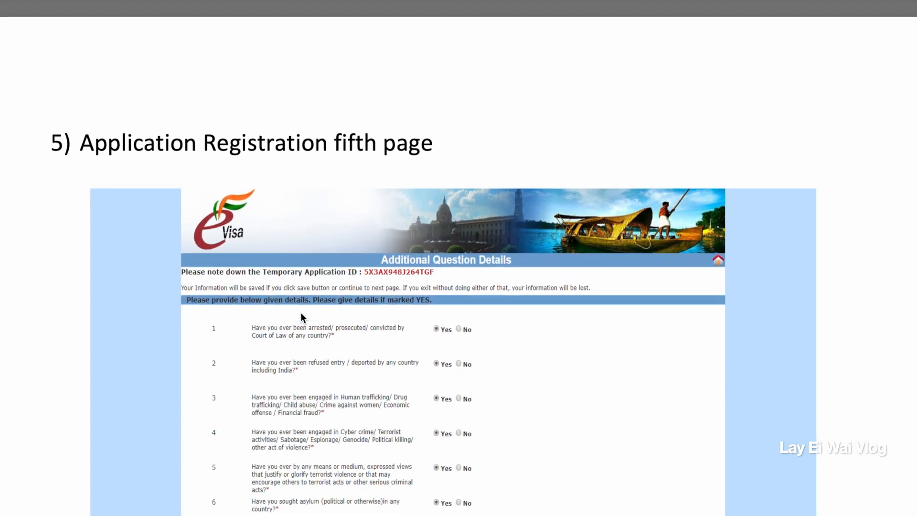
pyautogui.scroll(-20, 301, 314)
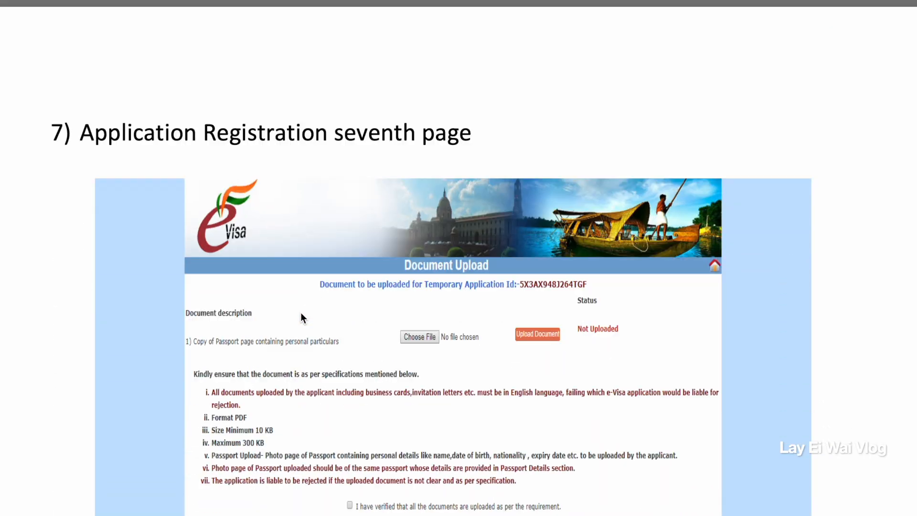
pyautogui.scroll(-20, 300, 317)
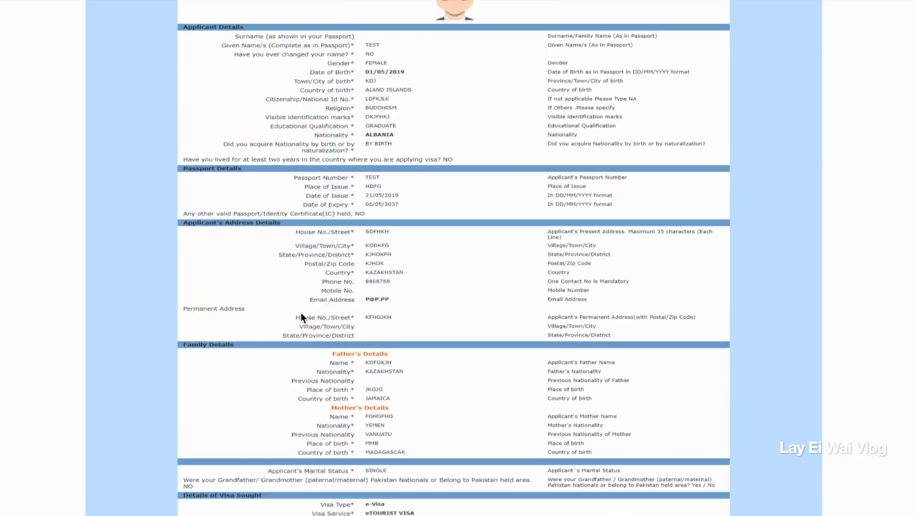
pyautogui.scroll(-20, 300, 312)
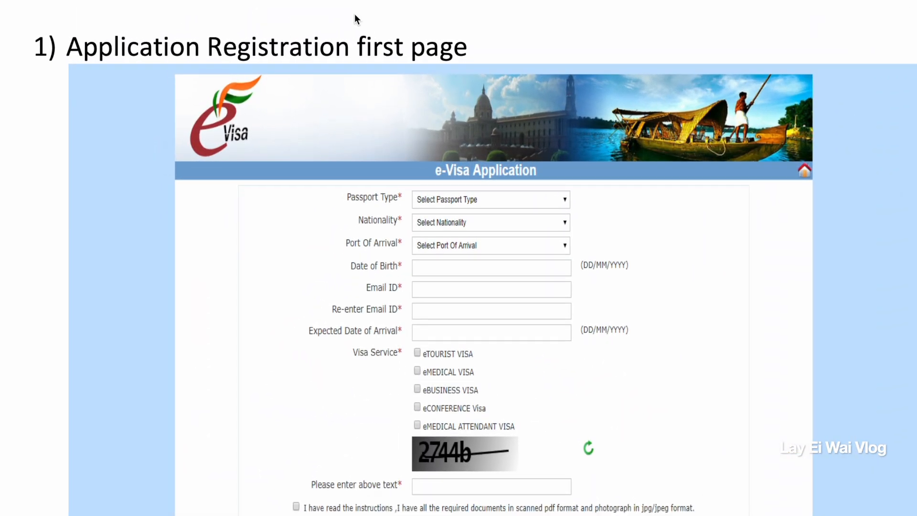
# Highlight the first registration page's heading and examine its passport type, nationality, arrival, email and visa service fields.
pyautogui.scroll(-1, 355, 14)
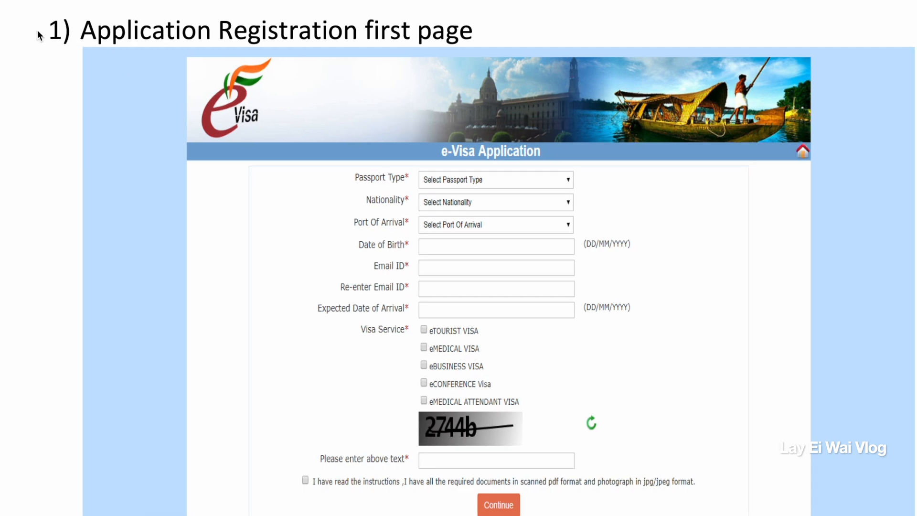
pyautogui.moveTo(38, 33); pyautogui.dragTo(470, 27)
pyautogui.click(349, 181)
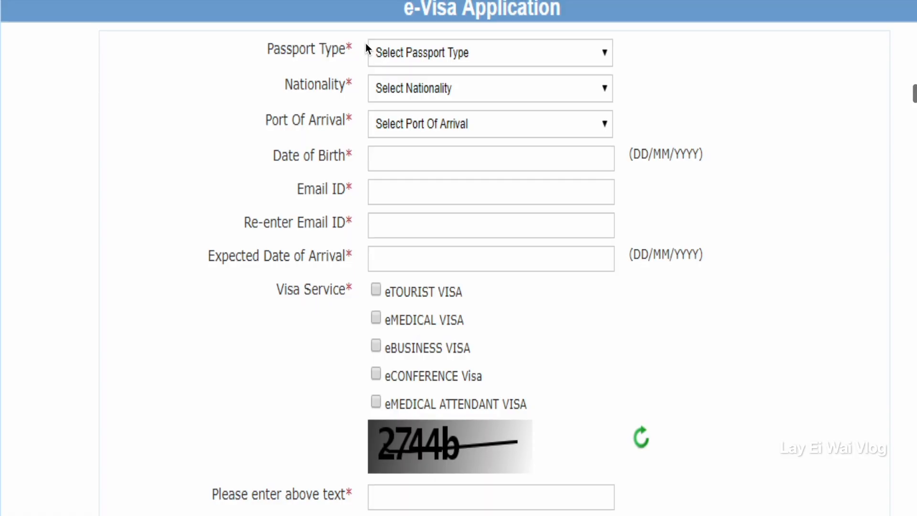
pyautogui.scroll(1, 367, 44)
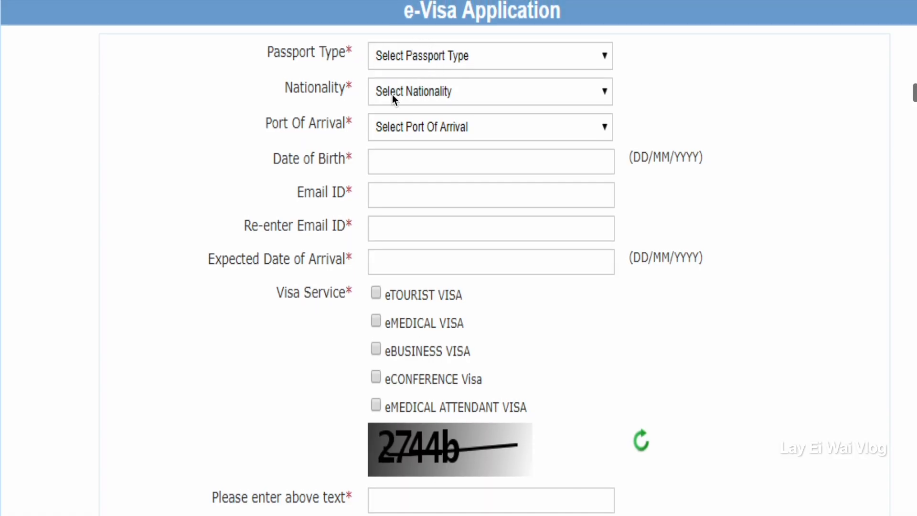
pyautogui.scroll(-9, 286, 308)
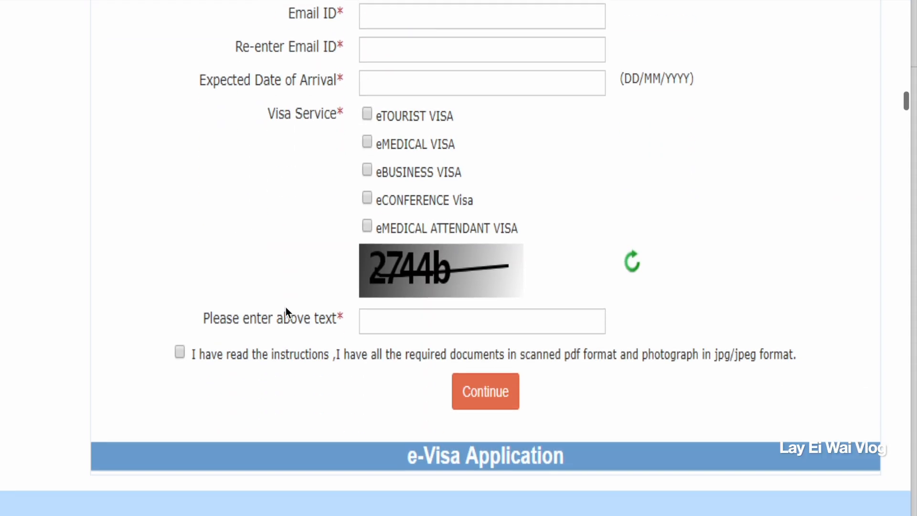
# Examine the applicant details and passport details fields on the sample form's second registration page.
pyautogui.scroll(-3, 380, 266)
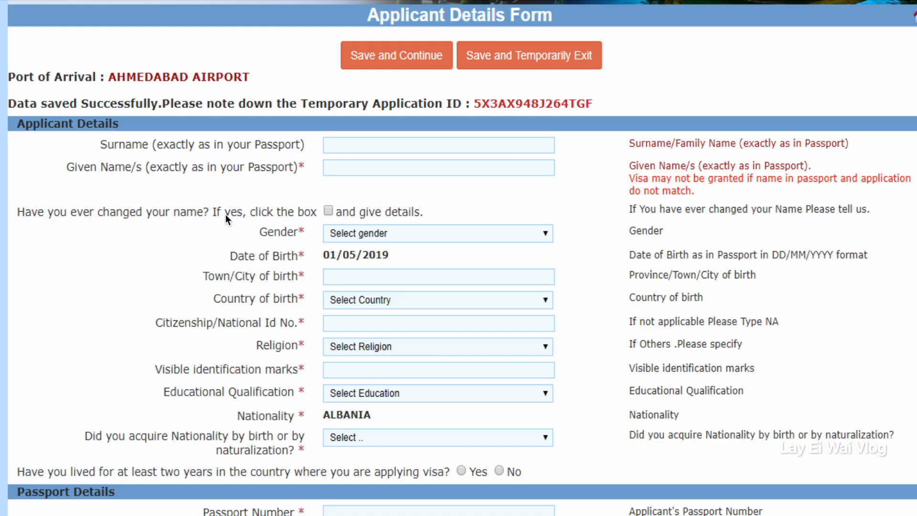
pyautogui.scroll(-1, 233, 239)
pyautogui.scroll(-1, 232, 239)
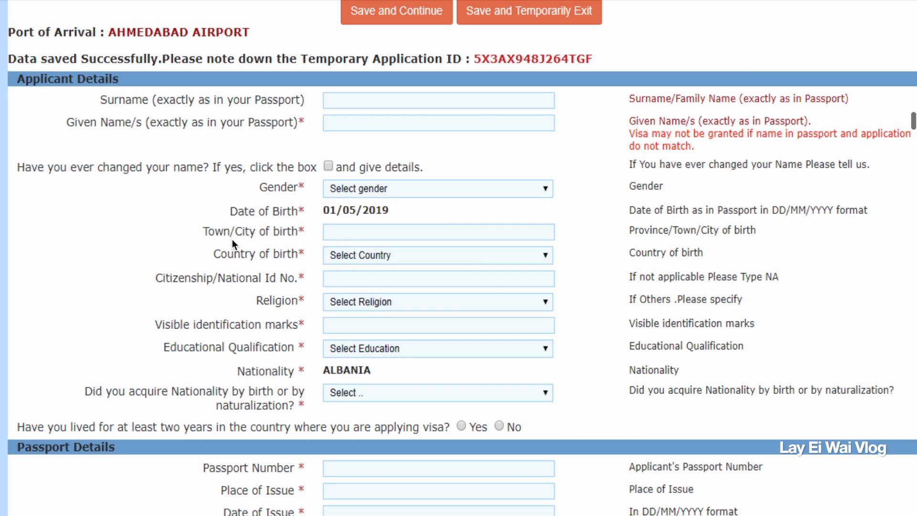
pyautogui.scroll(-5, 232, 239)
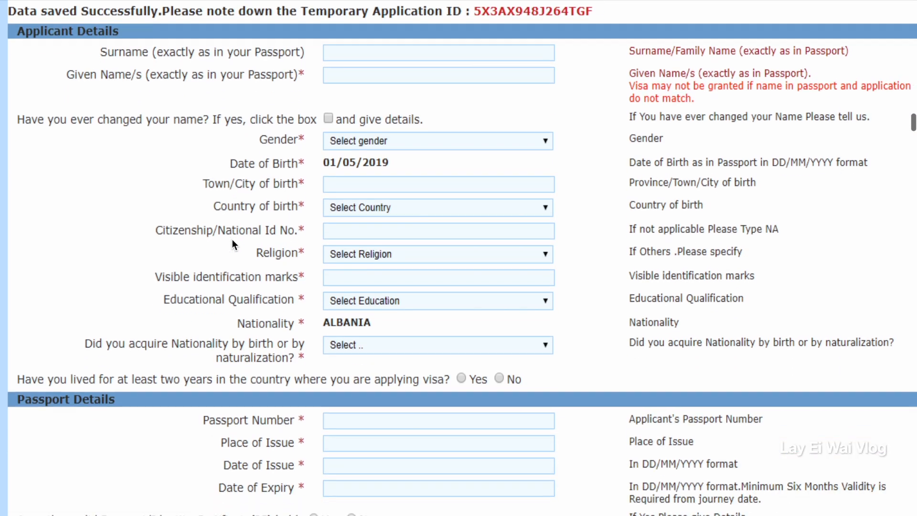
pyautogui.scroll(-5, 232, 239)
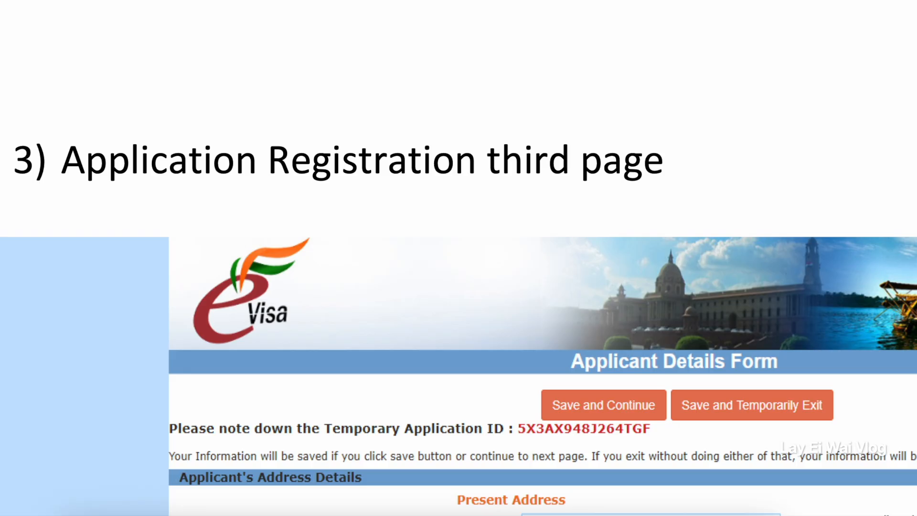
pyautogui.moveTo(13, 160); pyautogui.dragTo(655, 141)
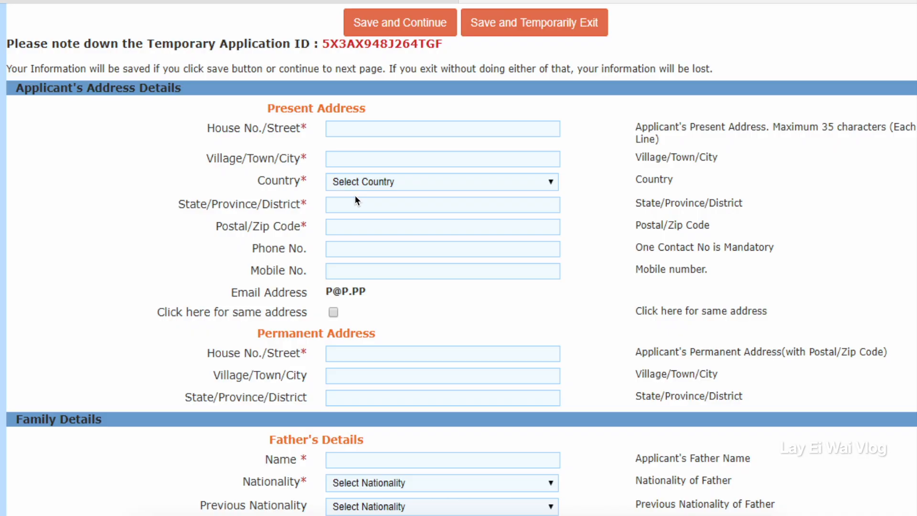
# Examine the present and permanent address, family details and marital status fields on the third registration page.
pyautogui.scroll(-3, 356, 200)
pyautogui.scroll(-2, 356, 199)
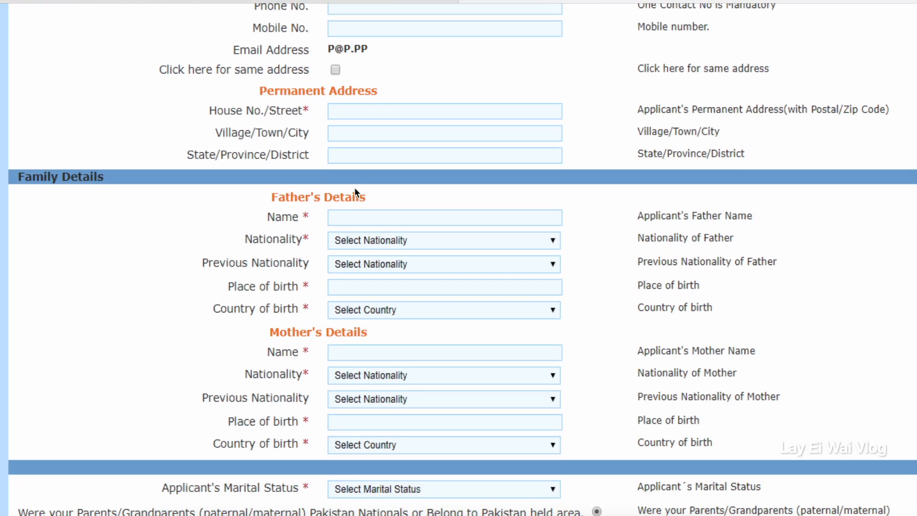
pyautogui.scroll(-2, 354, 187)
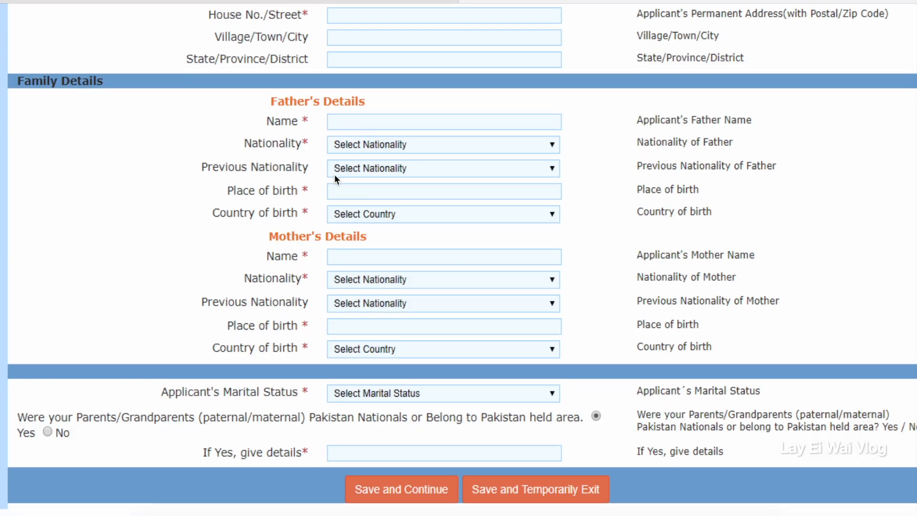
# Highlight the fourth registration page's heading and examine its visa sought, previous visa, SAARC visit and reference fields.
pyautogui.scroll(-2, 372, 252)
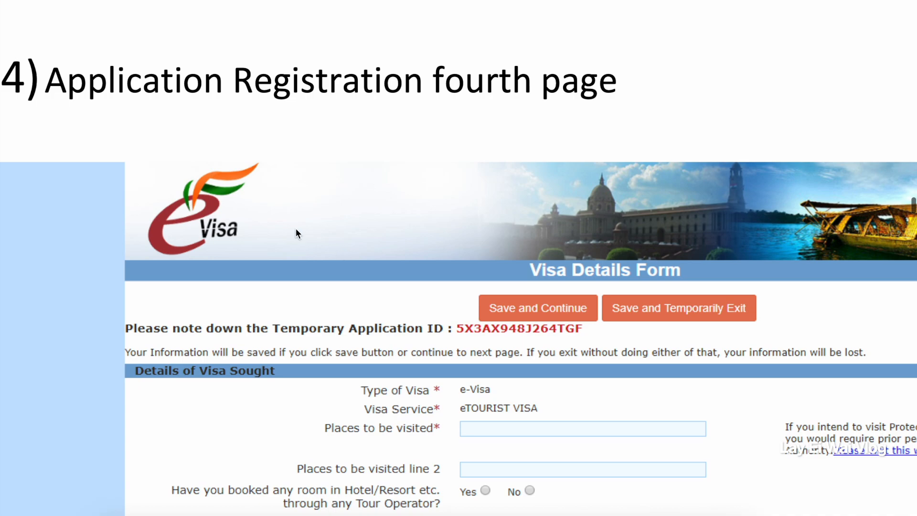
pyautogui.moveTo(3, 89); pyautogui.dragTo(615, 84)
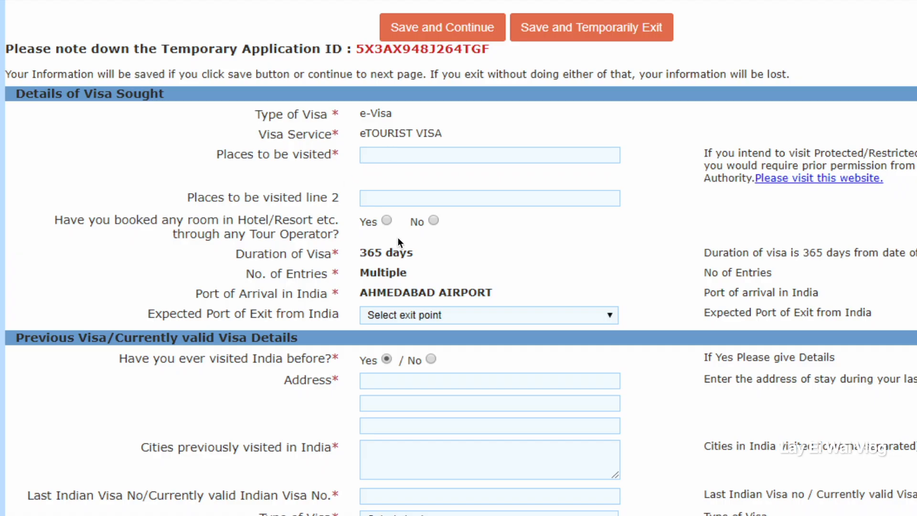
pyautogui.scroll(-1, 398, 239)
pyautogui.scroll(-2, 396, 274)
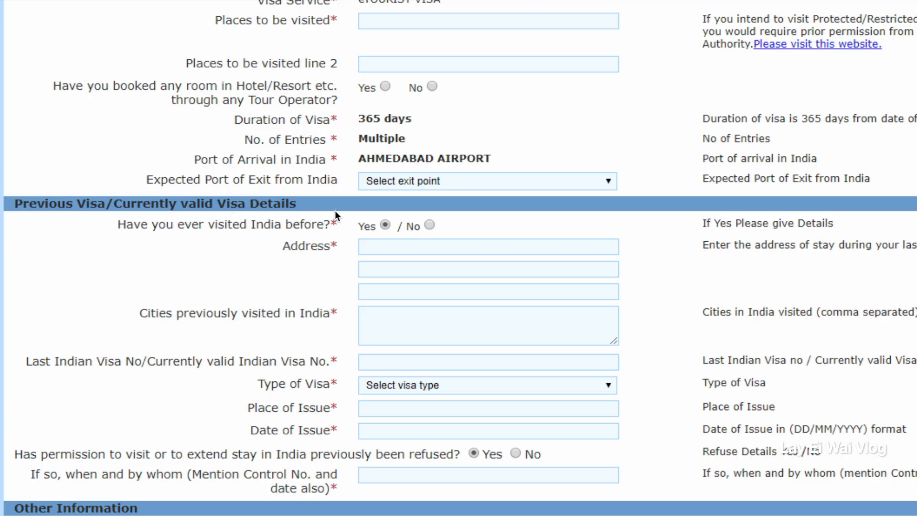
pyautogui.scroll(-5, 418, 266)
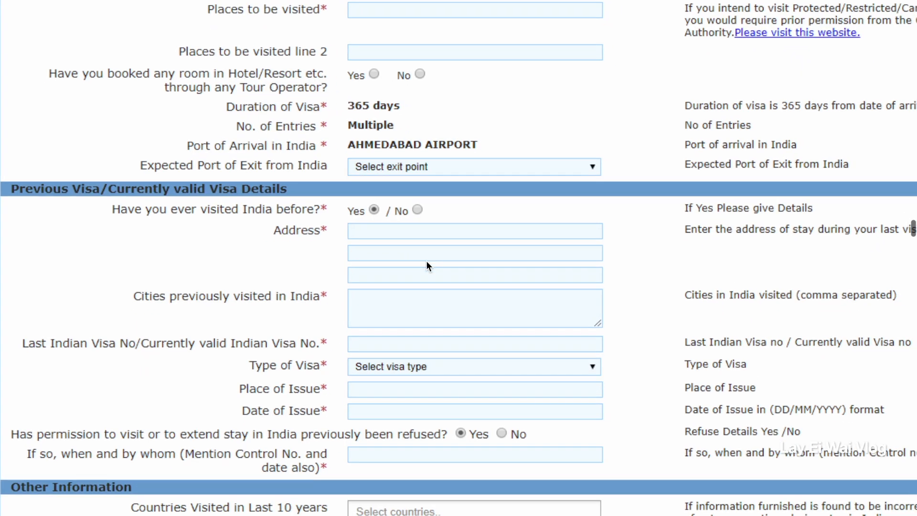
pyautogui.scroll(-6, 435, 271)
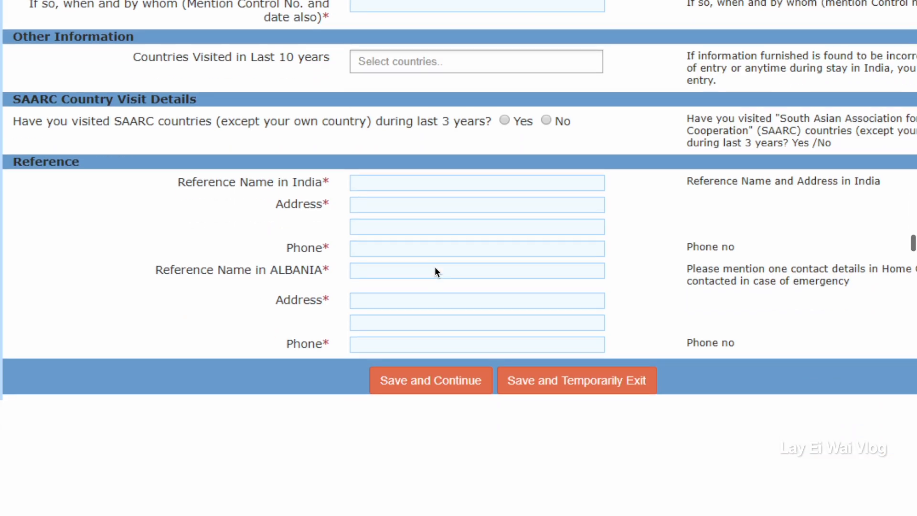
# Highlight the fifth registration page's heading and examine its additional yes/no questions and the declaration.
pyautogui.scroll(-2, 435, 267)
pyautogui.moveTo(29, 104); pyautogui.dragTo(608, 122)
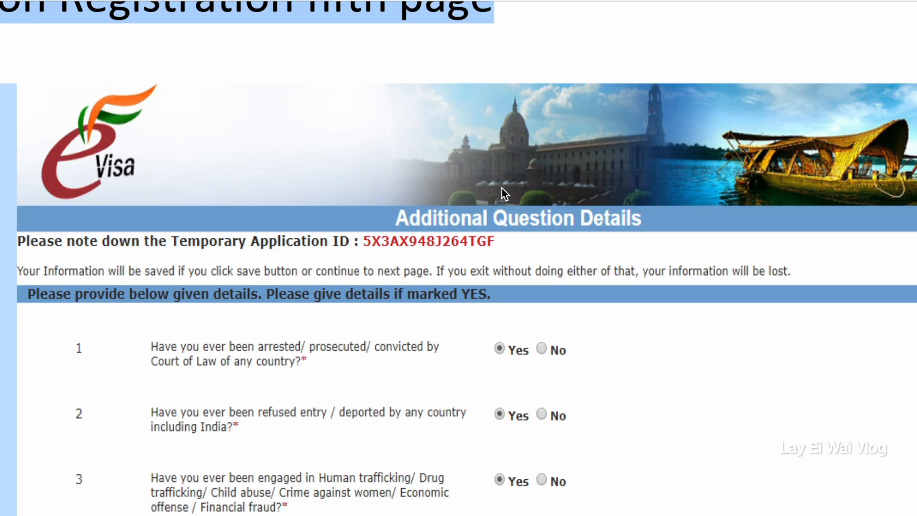
pyautogui.scroll(-5, 502, 244)
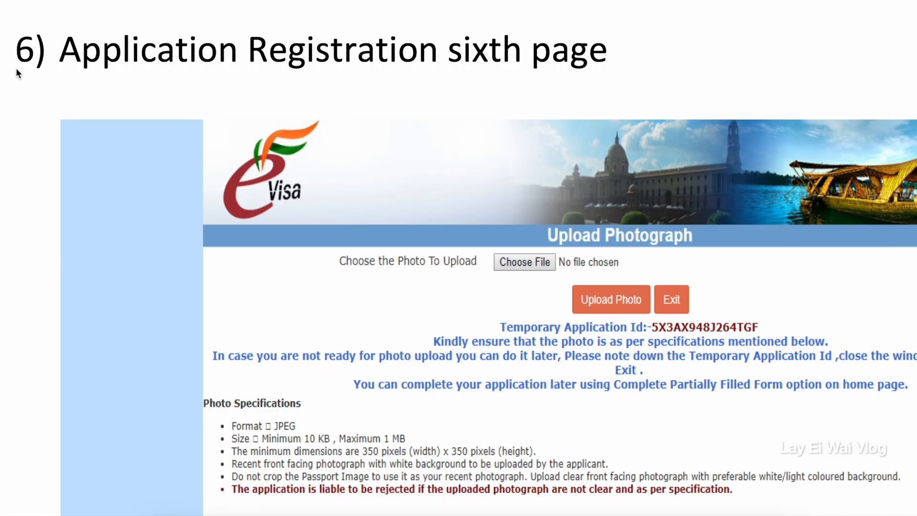
# Highlight the sixth and seventh registration pages' headings and examine the photograph and passport document upload specifications.
pyautogui.moveTo(16, 60); pyautogui.dragTo(600, 61)
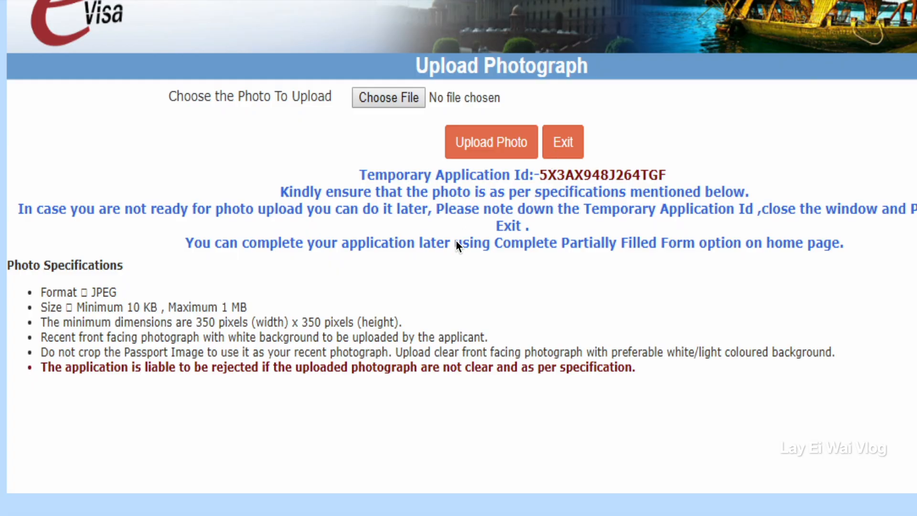
pyautogui.moveTo(33, 62); pyautogui.dragTo(745, 56)
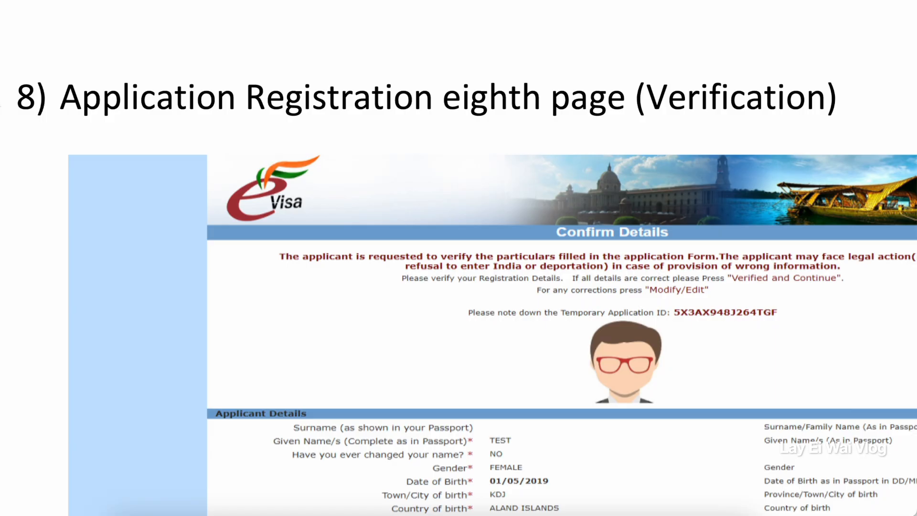
# Highlight the eighth registration page's verification heading and examine the applicant, passport, address, family, visa and reference details for confirmation.
pyautogui.moveTo(17, 99); pyautogui.dragTo(812, 106)
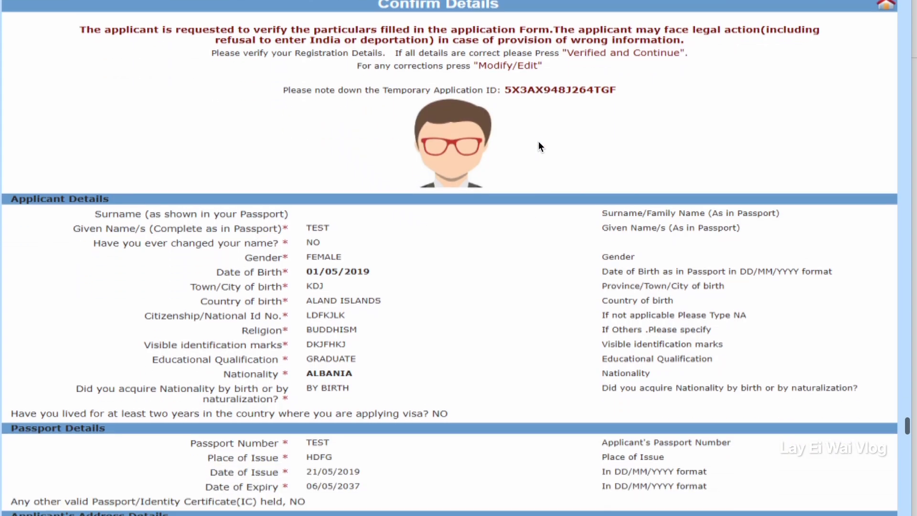
pyautogui.scroll(-1, 538, 142)
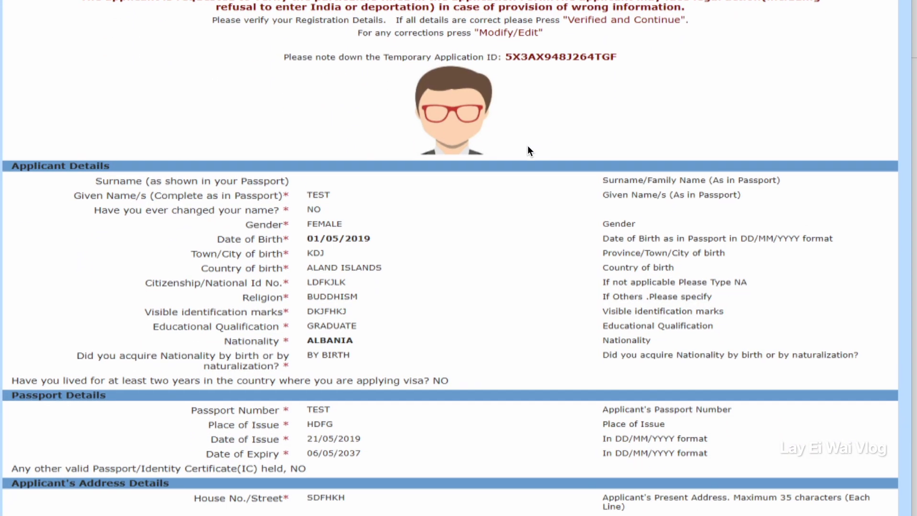
pyautogui.scroll(-5, 527, 151)
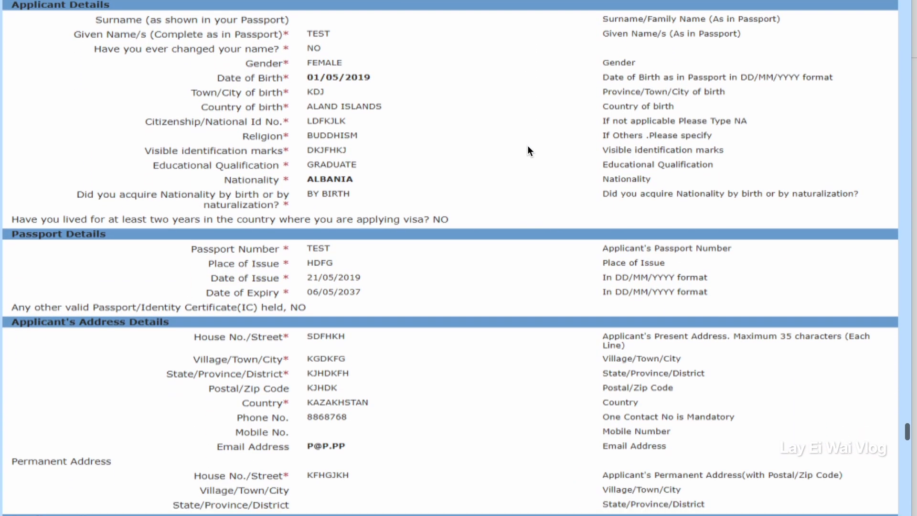
pyautogui.scroll(-3, 528, 151)
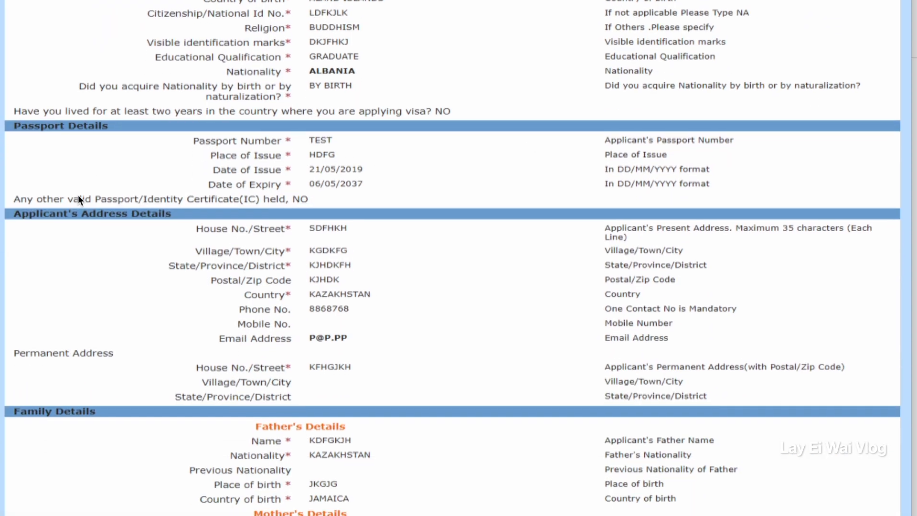
pyautogui.scroll(-5, 233, 221)
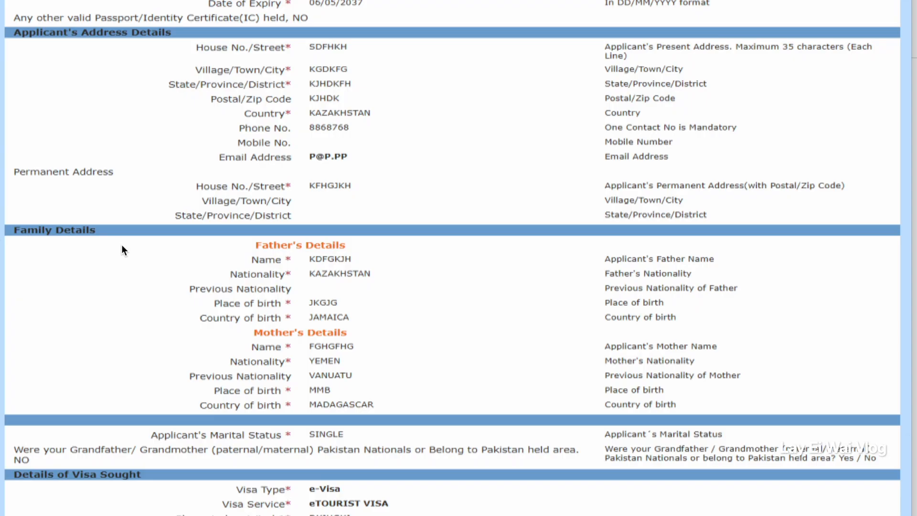
pyautogui.scroll(-3, 141, 253)
pyautogui.scroll(-3, 142, 258)
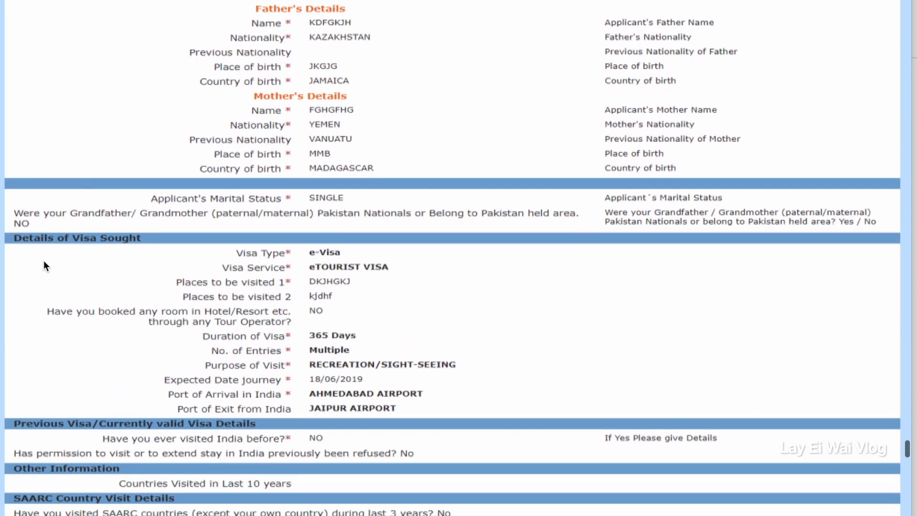
pyautogui.scroll(-3, 276, 282)
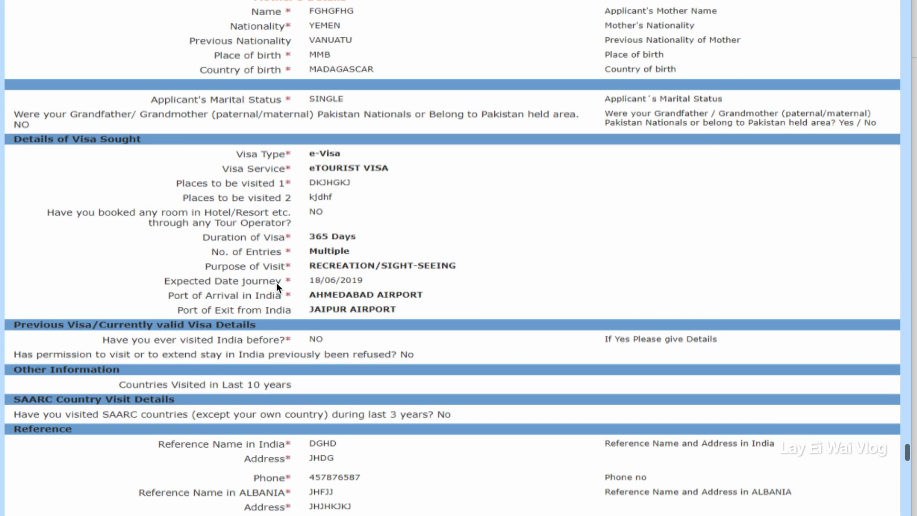
pyautogui.scroll(-1, 306, 323)
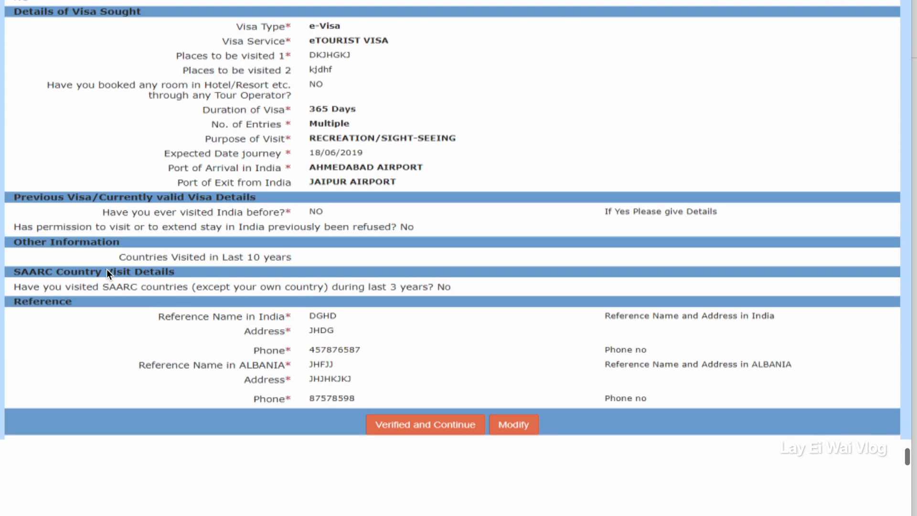
# Highlight the heading above the online visa fee payment page and examine its disclaimer, undertaking and payment options.
pyautogui.moveTo(14, 102); pyautogui.dragTo(611, 102)
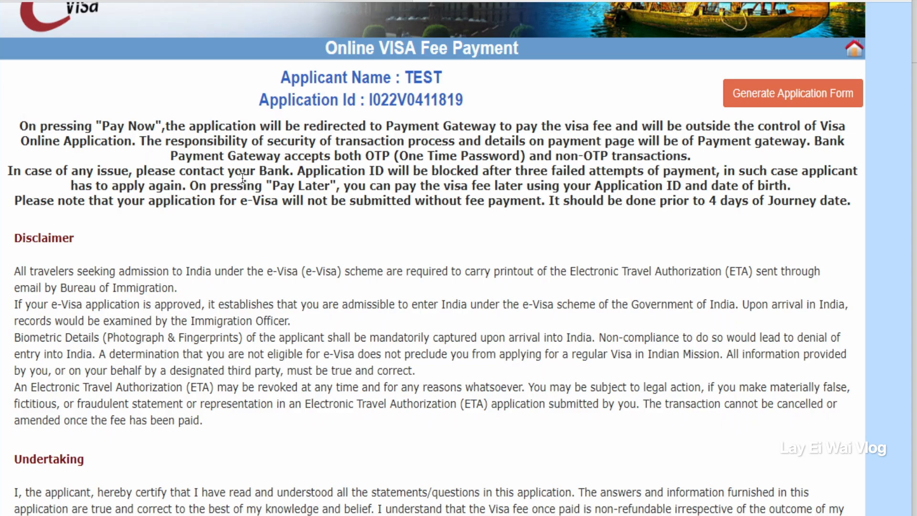
pyautogui.scroll(-3, 290, 197)
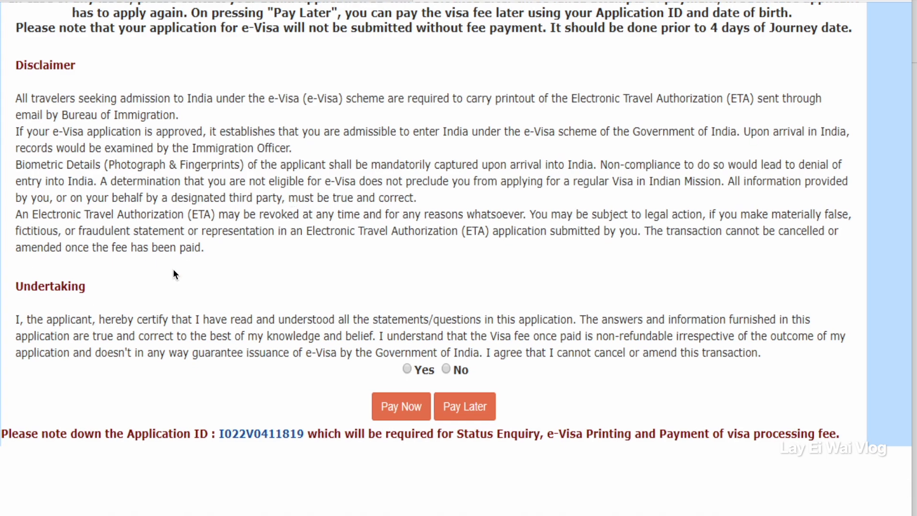
pyautogui.scroll(-3, 173, 268)
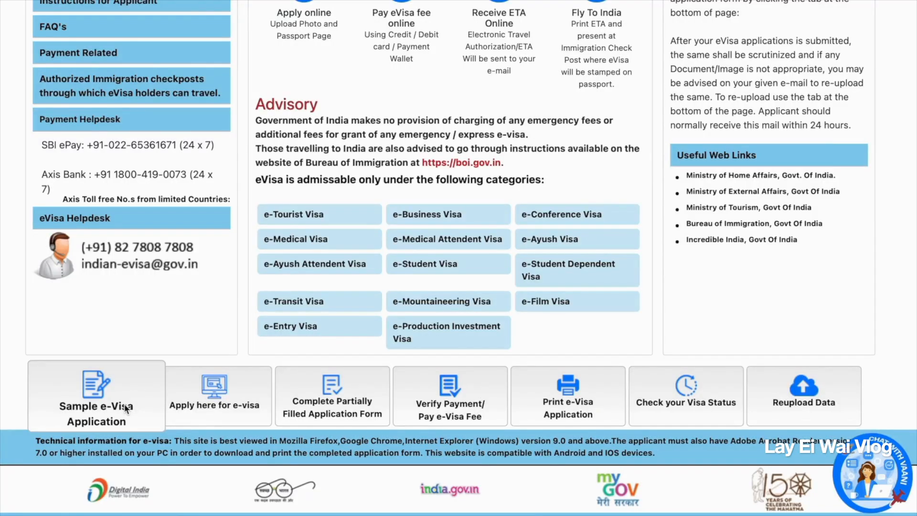
# Start a new e-Visa application with MYANMAR as the nationality and ORDINARY PASSPORT as the passport type.
pyautogui.click(224, 411)
pyautogui.click(504, 136)
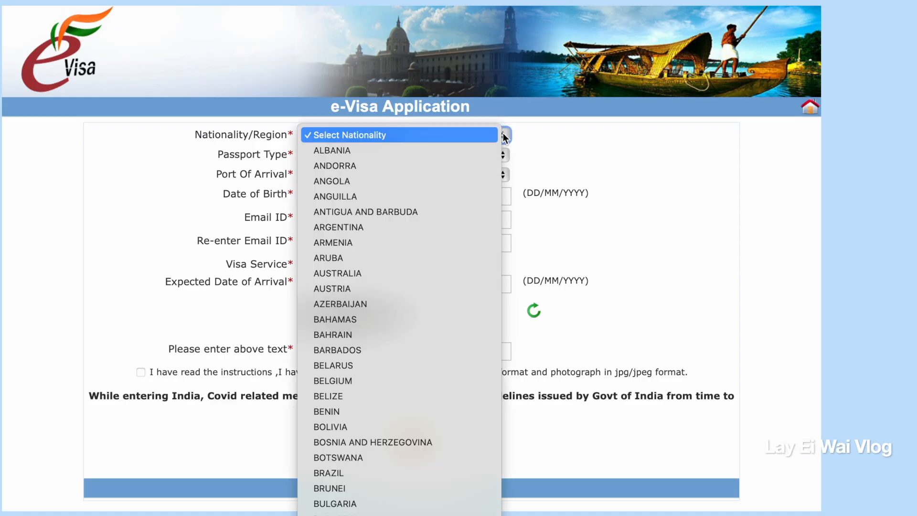
pyautogui.scroll(-20, 405, 368)
pyautogui.scroll(5, 416, 68)
pyautogui.click(503, 155)
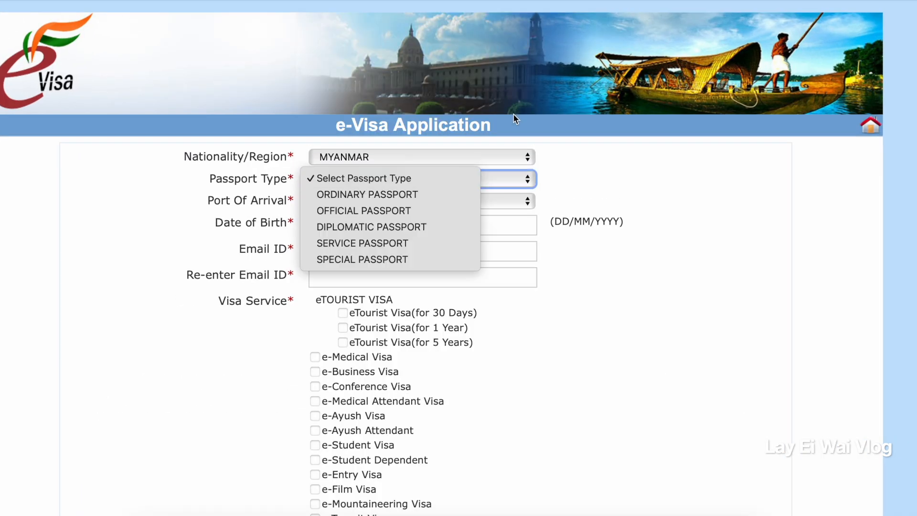
pyautogui.click(404, 199)
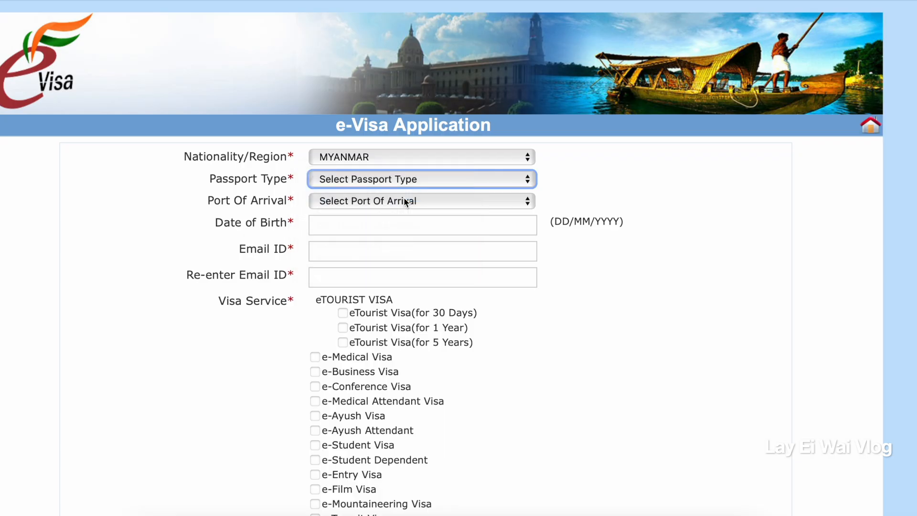
# Choose DELHI AIRPORT as the port of arrival.
pyautogui.click(405, 201)
pyautogui.scroll(-5, 399, 38)
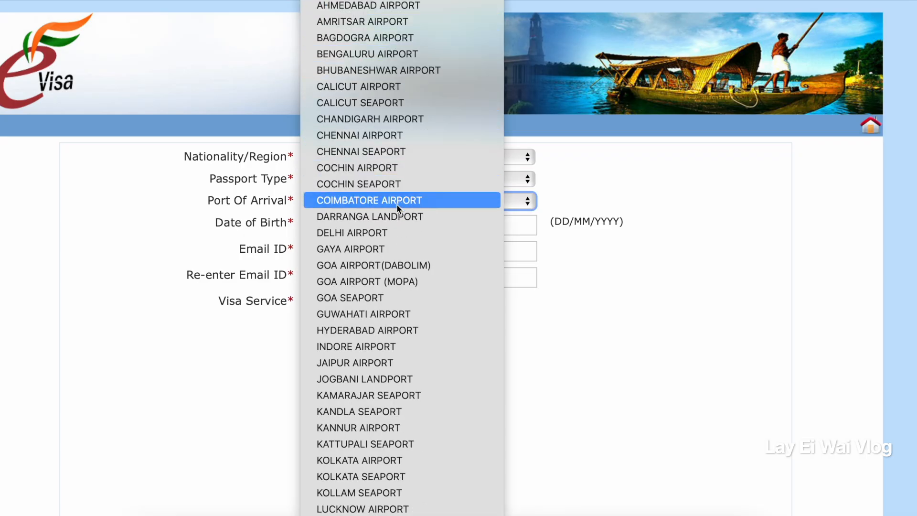
pyautogui.click(386, 233)
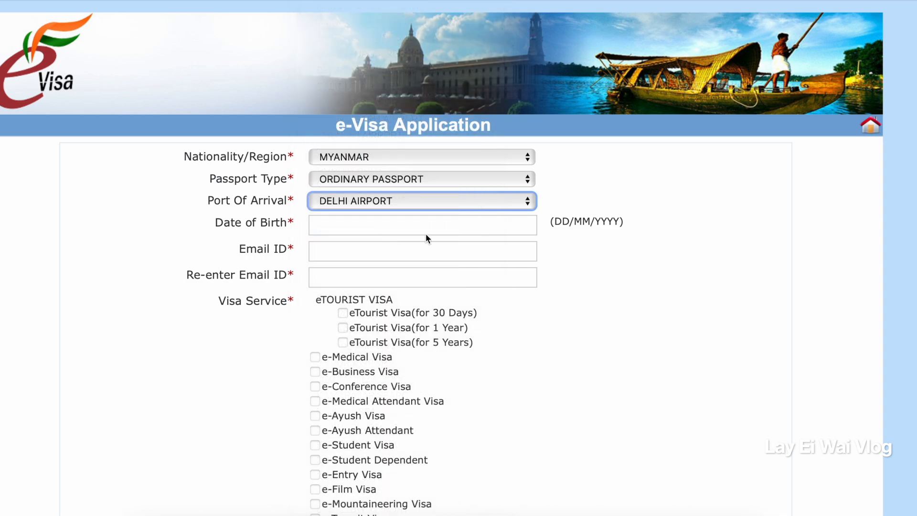
# Fill in the applicant's date of birth using the calendar.
pyautogui.click(425, 233)
pyautogui.click(378, 251)
pyautogui.click(363, 235)
pyautogui.click(430, 251)
pyautogui.scroll(10, 428, 124)
pyautogui.click(422, 101)
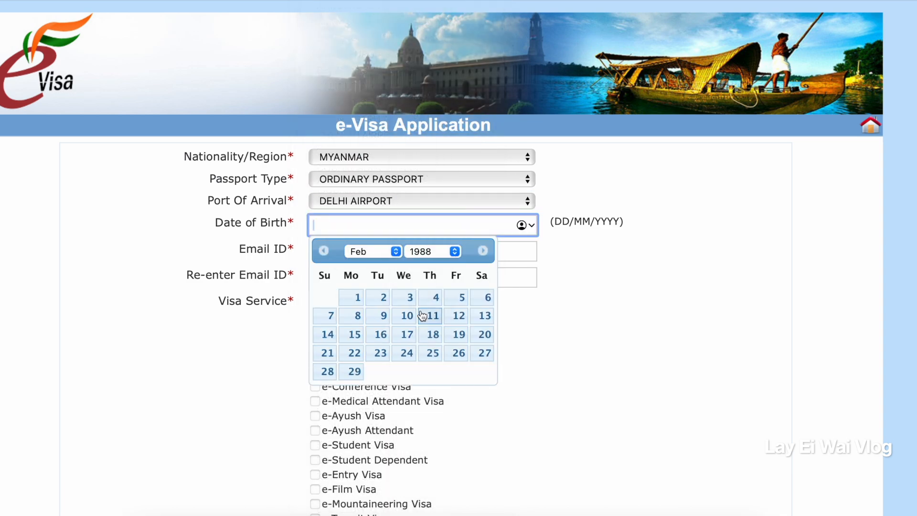
pyautogui.click(410, 297)
# Enter the applicant's e-mail address and repeat it in the confirmation field.
pyautogui.click(416, 251)
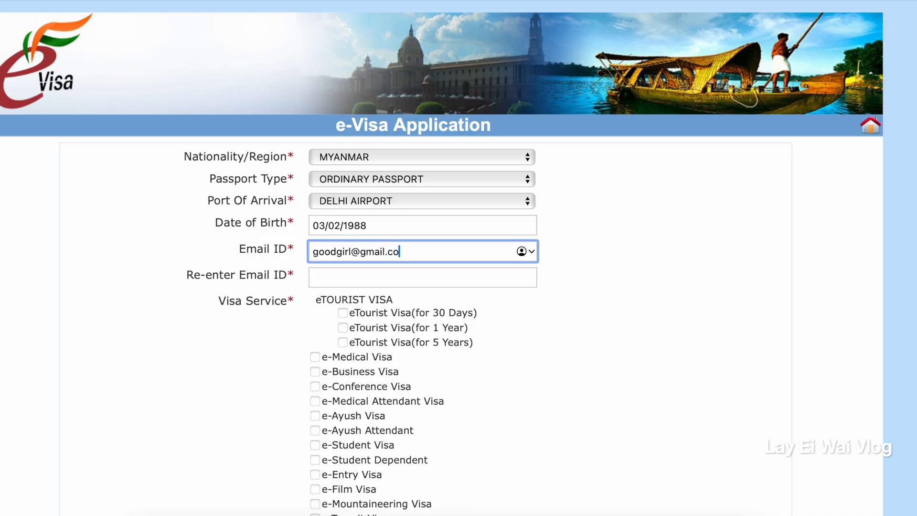
pyautogui.press('Tab')
# Select the 30-day eTourist Visa with tourism, recreation and sight-seeing as the purpose.
pyautogui.scroll(-3, 354, 260)
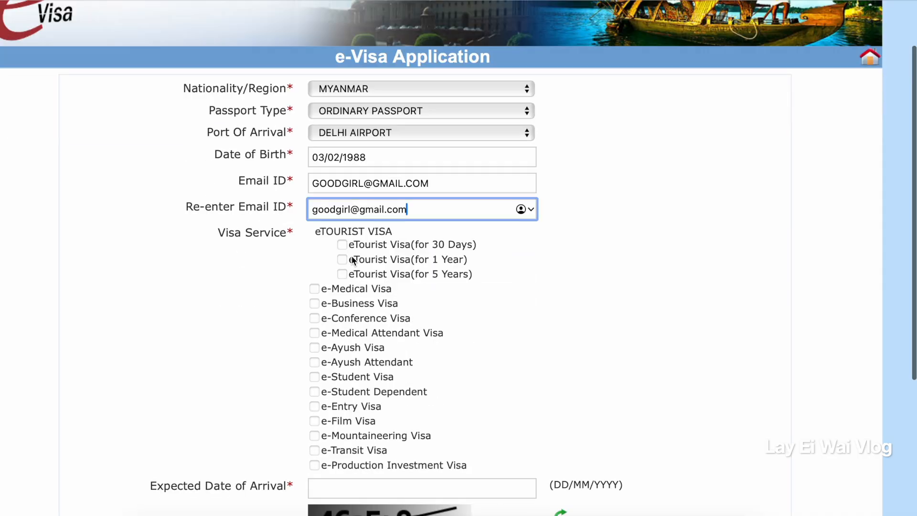
pyautogui.click(343, 245)
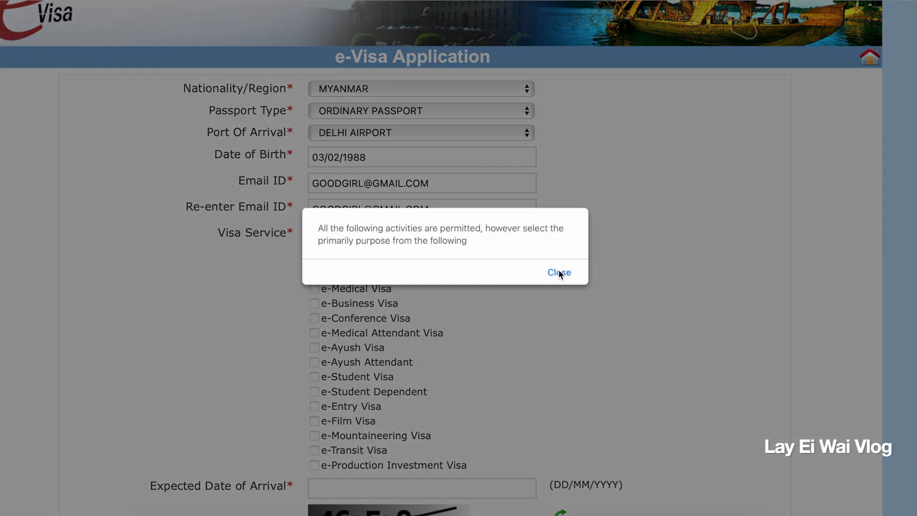
pyautogui.click(559, 273)
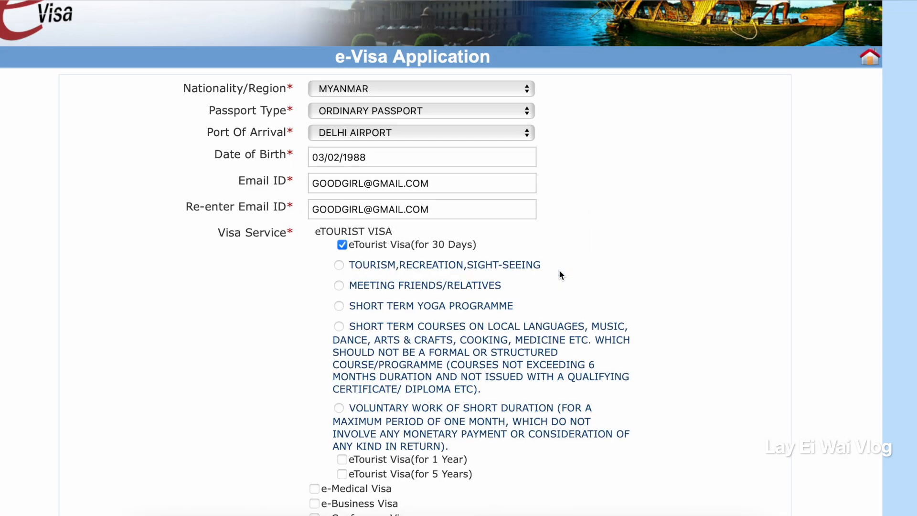
pyautogui.click(282, 215)
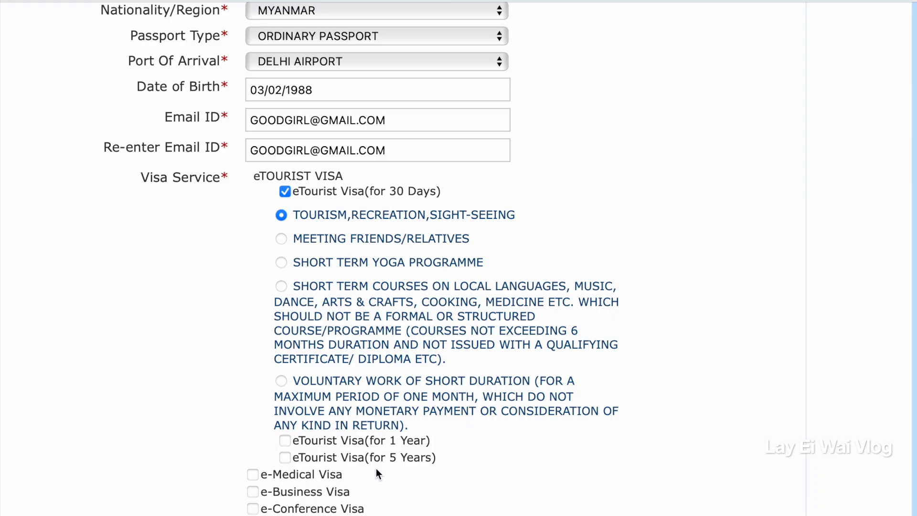
# Set the expected date of arrival to 05/05/2026.
pyautogui.scroll(-10, 376, 468)
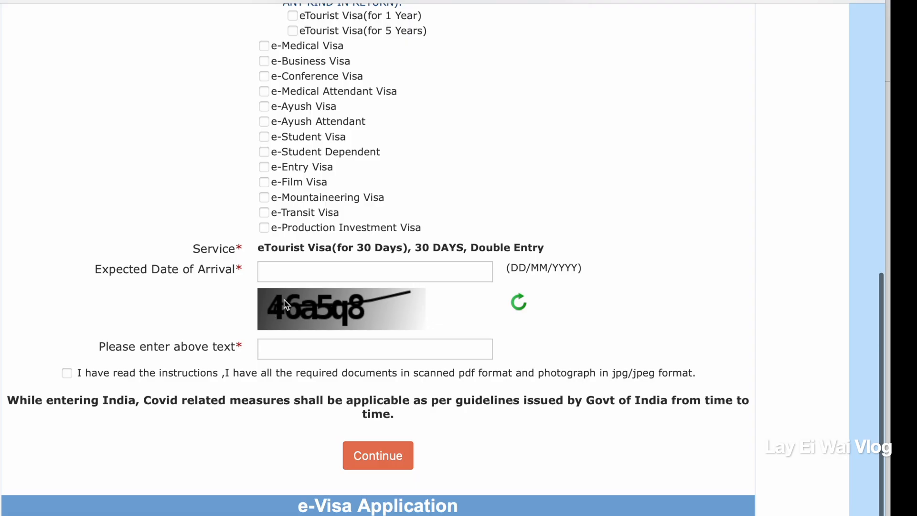
pyautogui.click(302, 276)
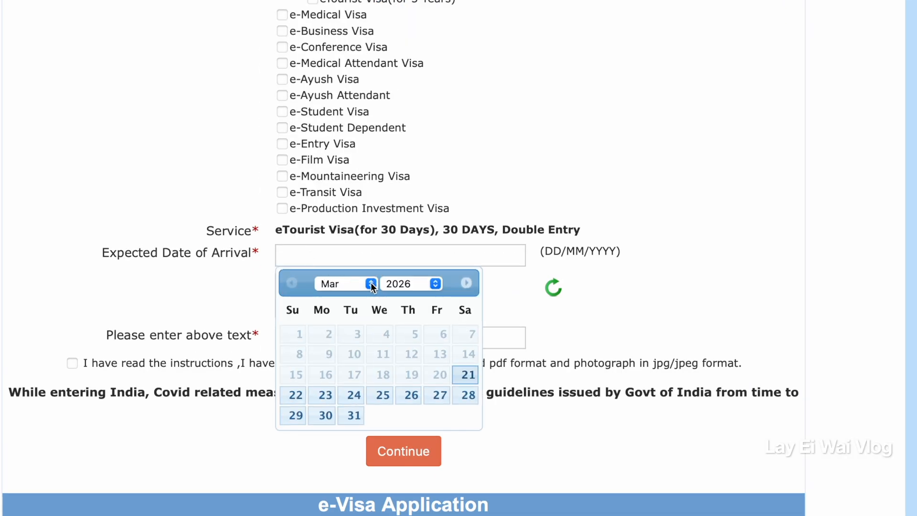
pyautogui.click(327, 395)
pyautogui.click(337, 262)
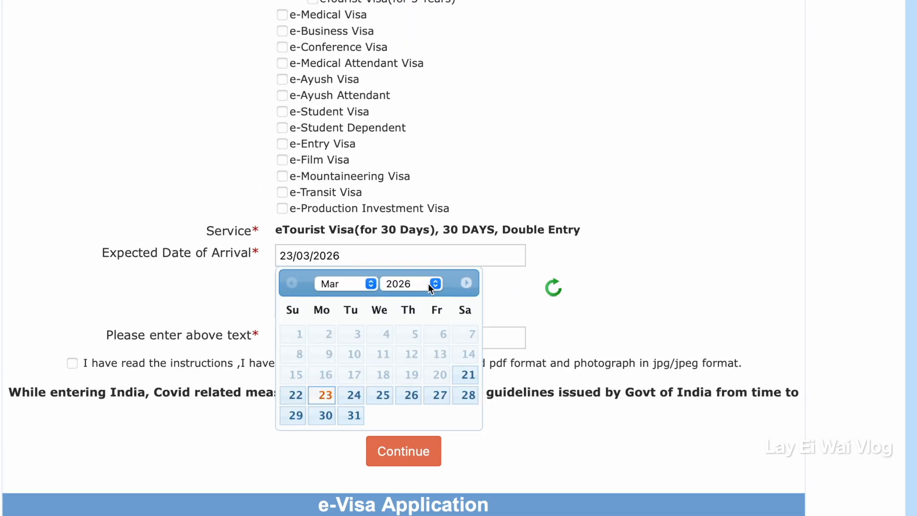
pyautogui.click(366, 286)
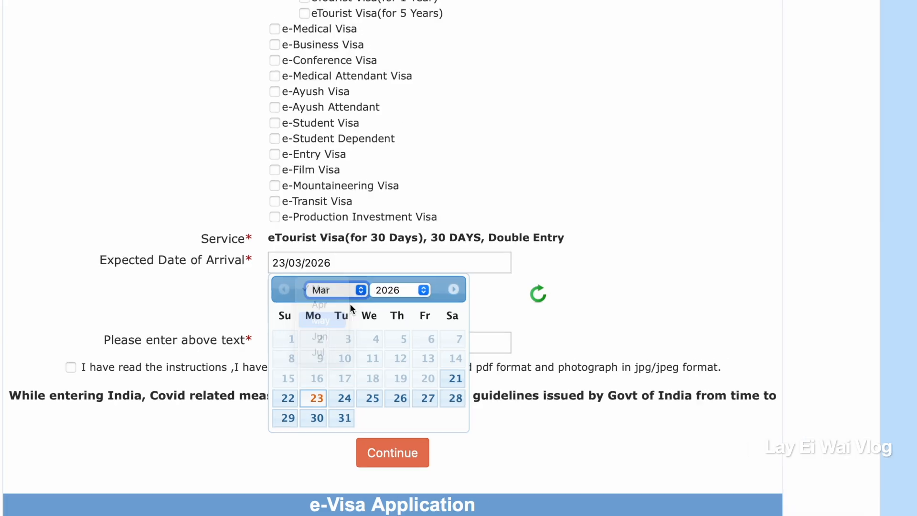
pyautogui.click(330, 320)
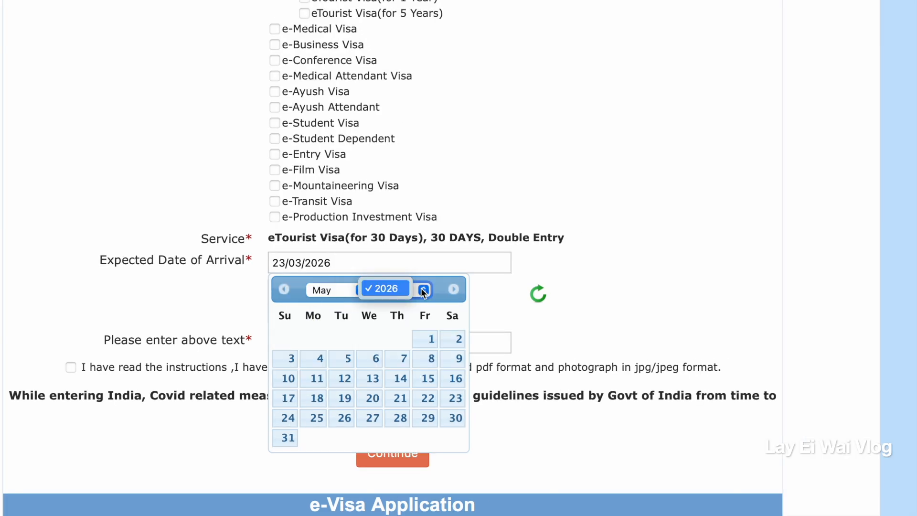
pyautogui.click(345, 358)
# Enter the captcha text, then accept the instructions and required documents declaration and continue to the applicant details form.
pyautogui.click(291, 350)
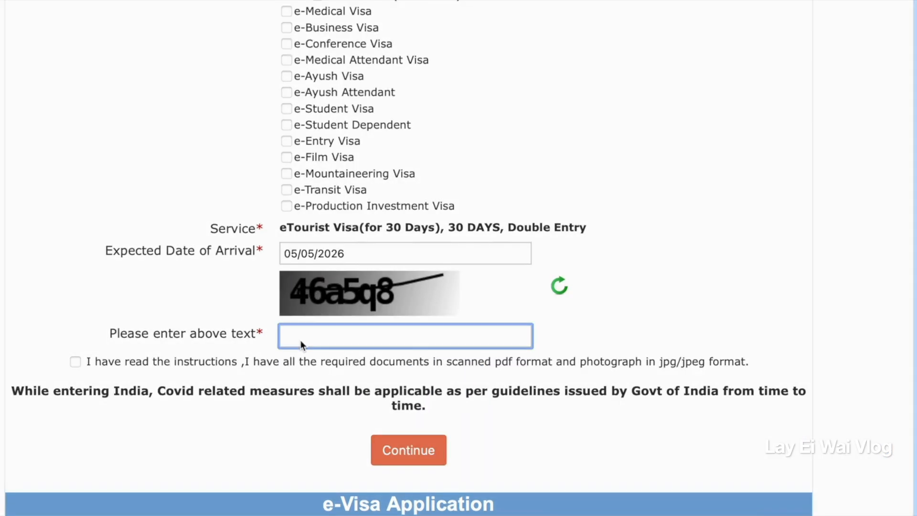
pyautogui.write('46a5q8')
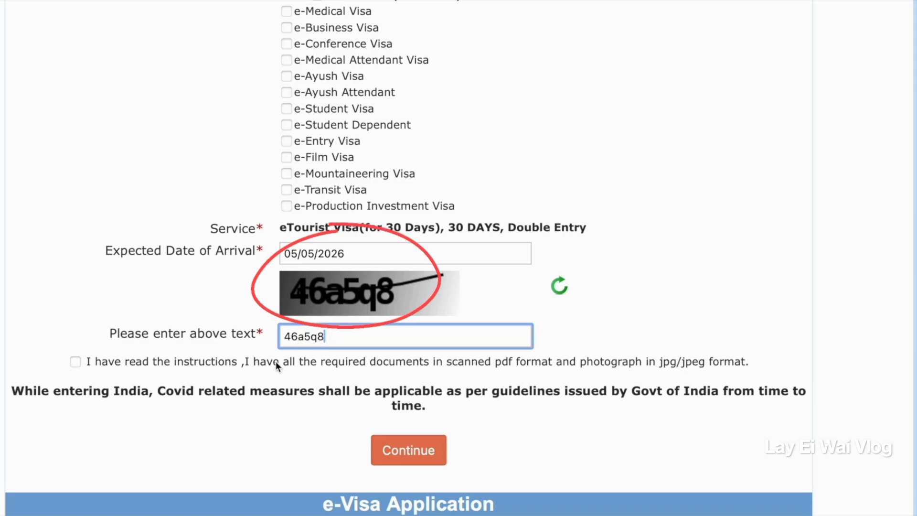
pyautogui.click(205, 363)
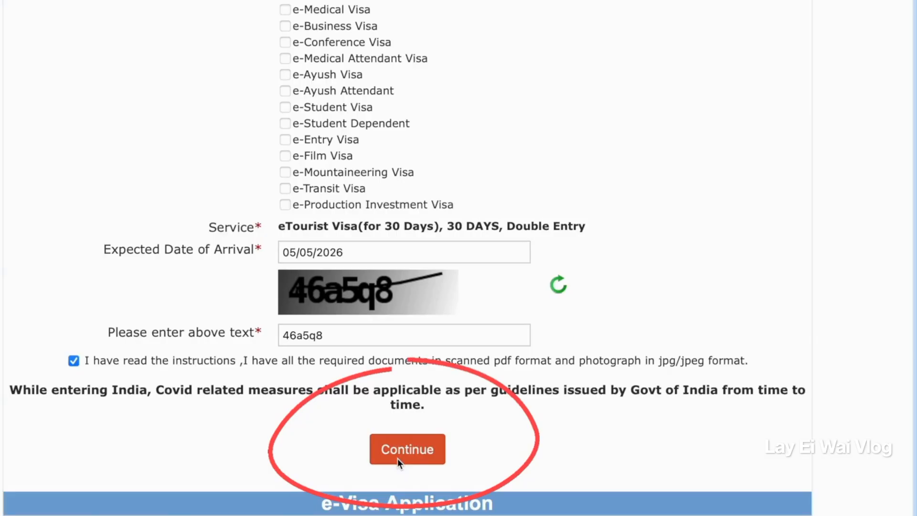
pyautogui.click(397, 452)
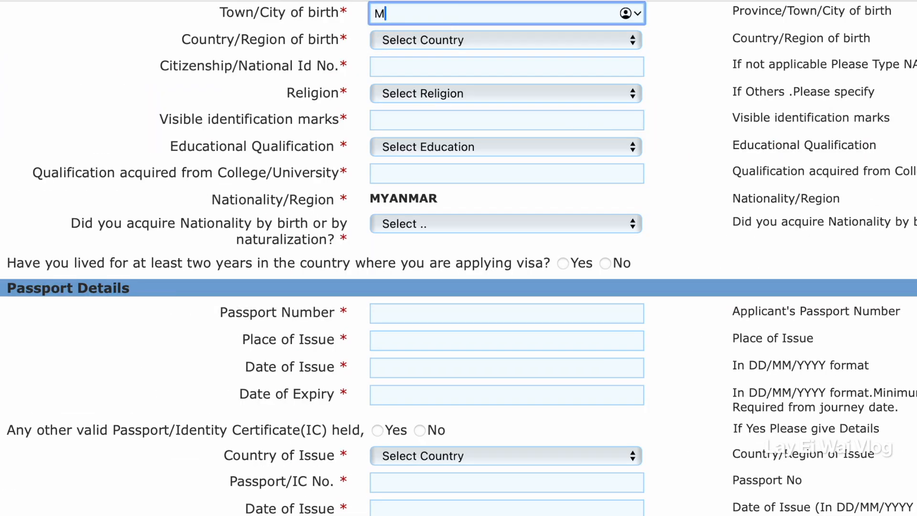
# Enter MYEIK as the applicant's town or city of birth.
pyautogui.write('Y')
pyautogui.press('BackSpace')
pyautogui.write('YEIK')
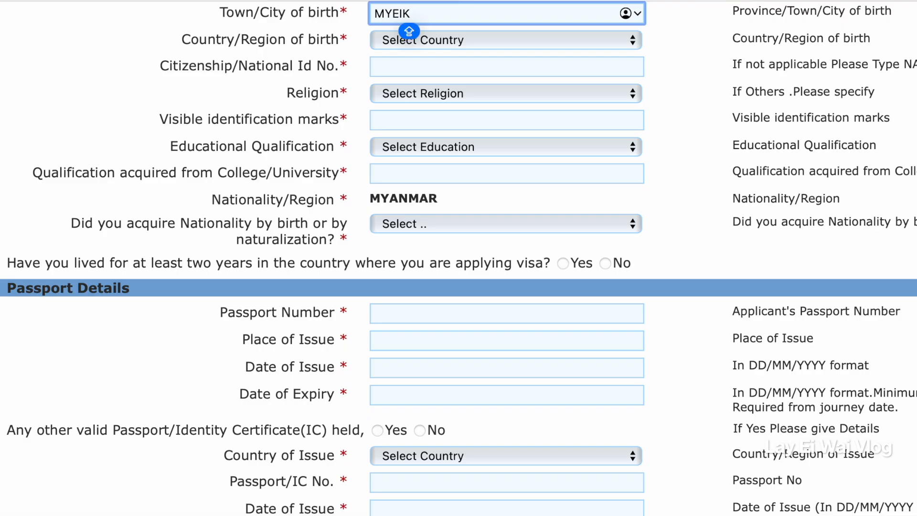
# Select MYANMAR as the applicant's country of birth and enter MYANMAR for the Citizenship/National Id No.
pyautogui.click(506, 42)
pyautogui.scroll(-15, 443, 296)
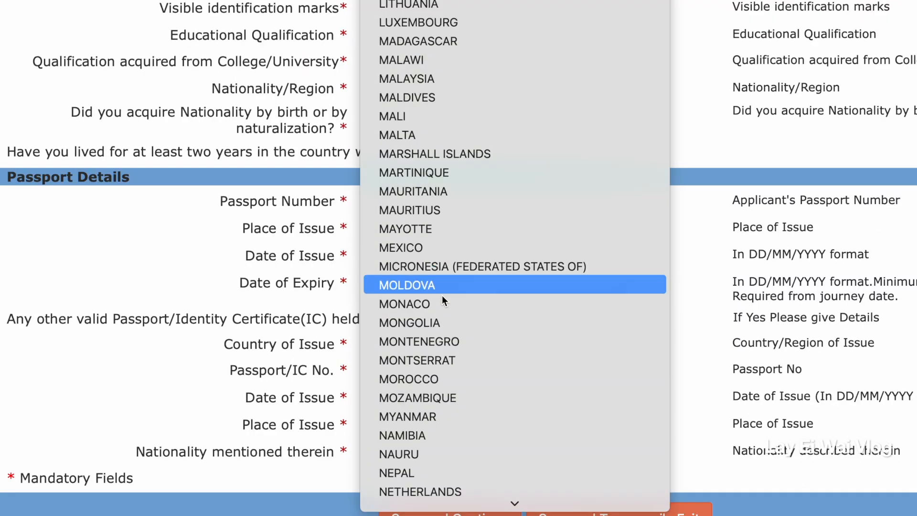
pyautogui.click(426, 414)
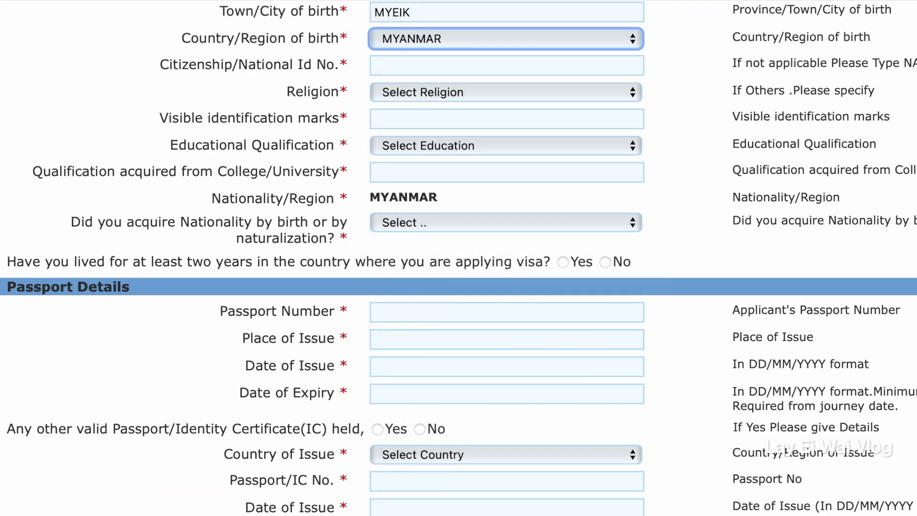
pyautogui.scroll(-1, 383, 109)
pyautogui.click(384, 60)
pyautogui.write('MYANMAR')
pyautogui.press('capslock')
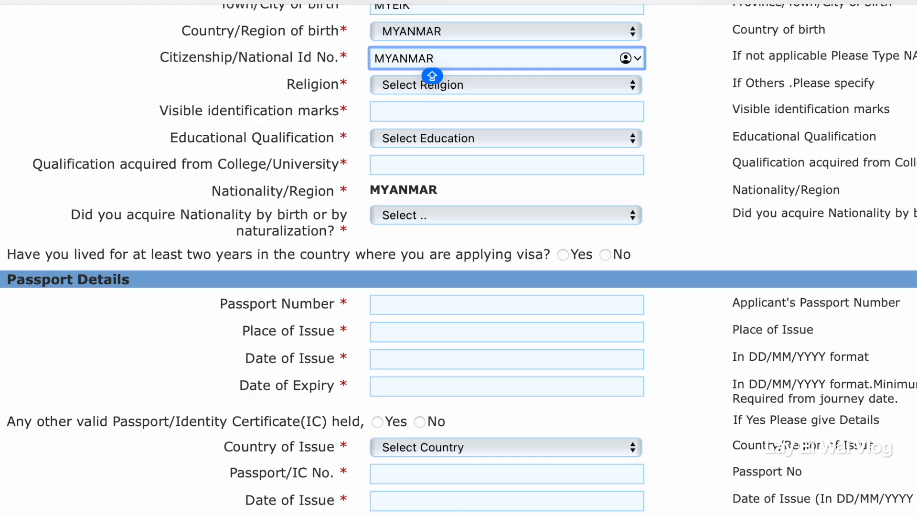
# Set the religion to ISLAM and enter "red mole on the right hand side" as the visible identification marks.
pyautogui.click(479, 87)
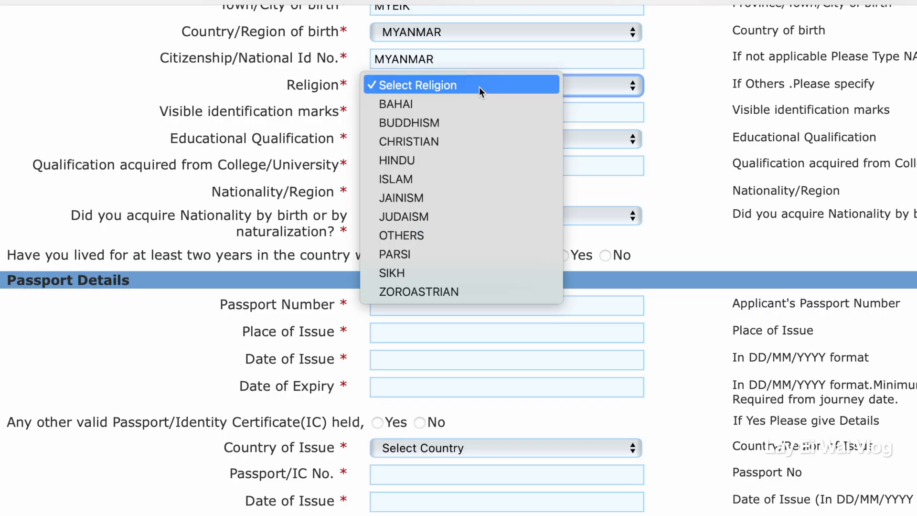
pyautogui.click(472, 178)
pyautogui.click(570, 119)
pyautogui.write('RE')
pyautogui.press('BackSpace')
pyautogui.press('BackSpace')
pyautogui.press('capslock')
pyautogui.write('red mole on the right hand')
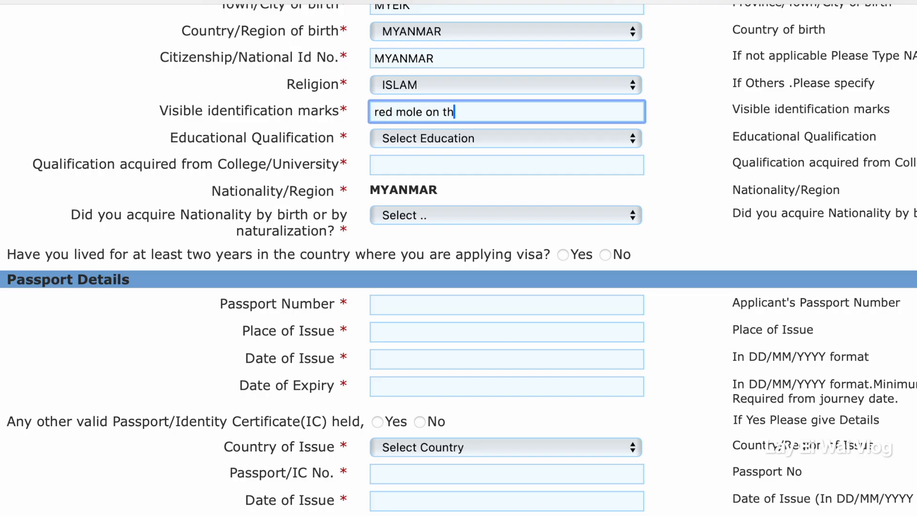
pyautogui.write(' side')
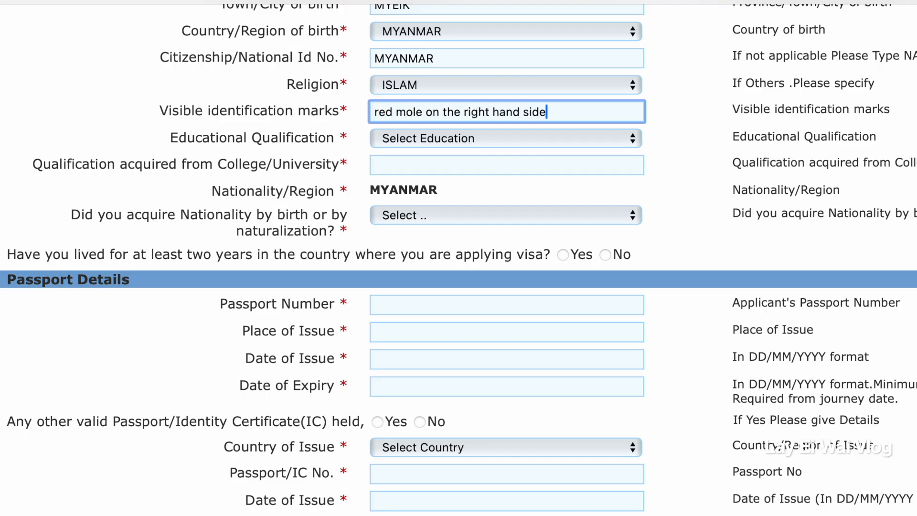
# Set the educational qualification to PROFESSIONAL, acquired from MYEIK UNIVERSITY.
pyautogui.click(532, 143)
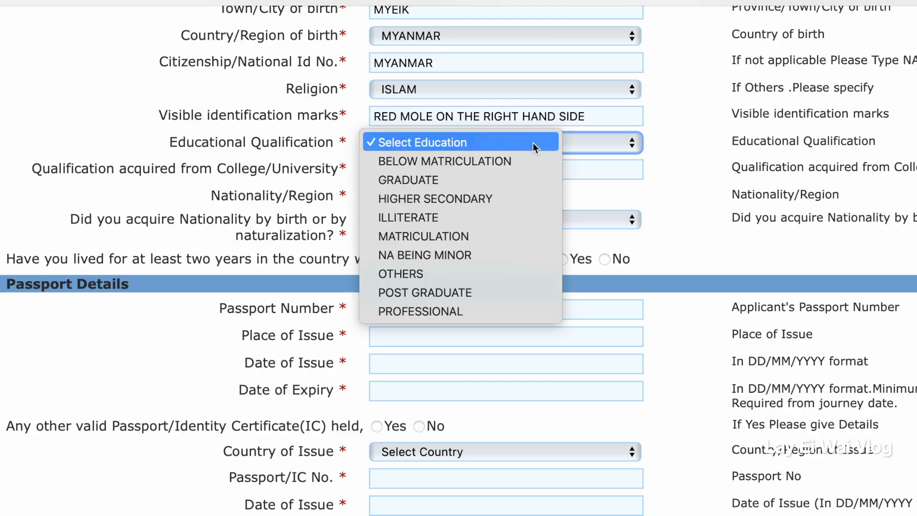
pyautogui.click(453, 309)
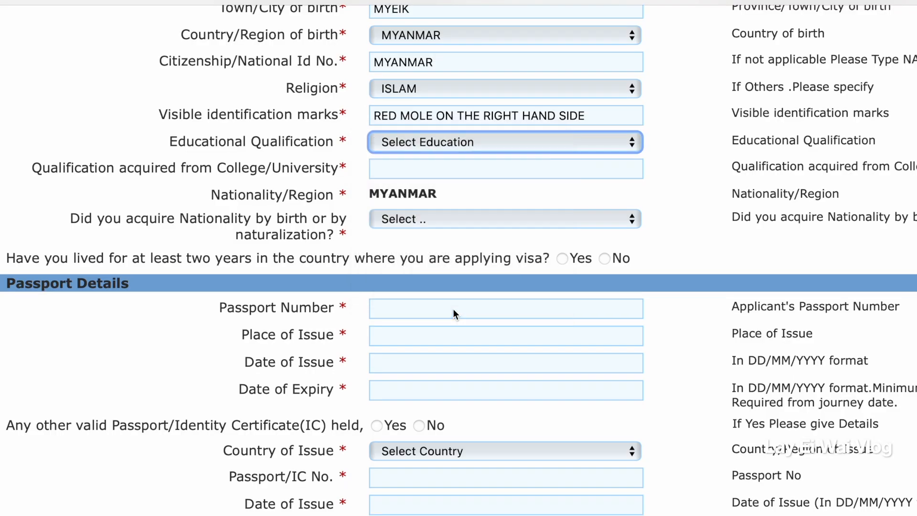
pyautogui.click(468, 172)
pyautogui.write('MYEIK UNI')
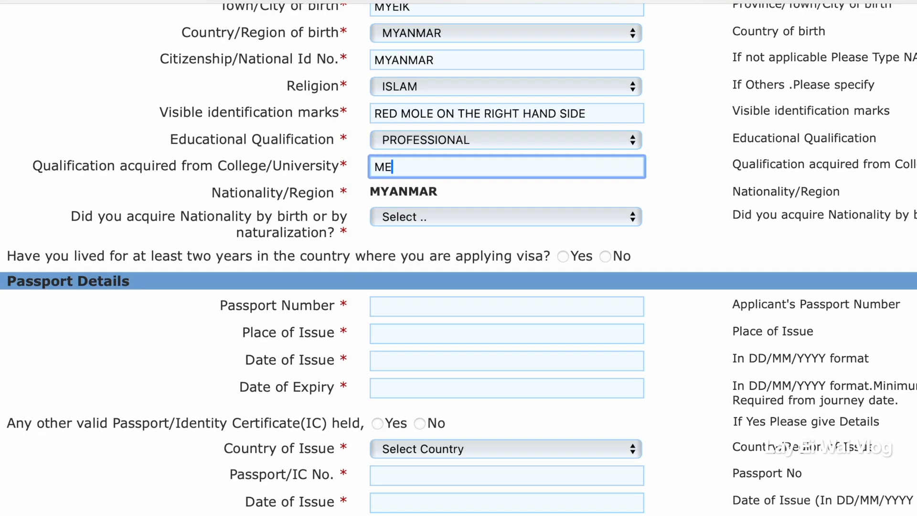
pyautogui.write('VERSITY')
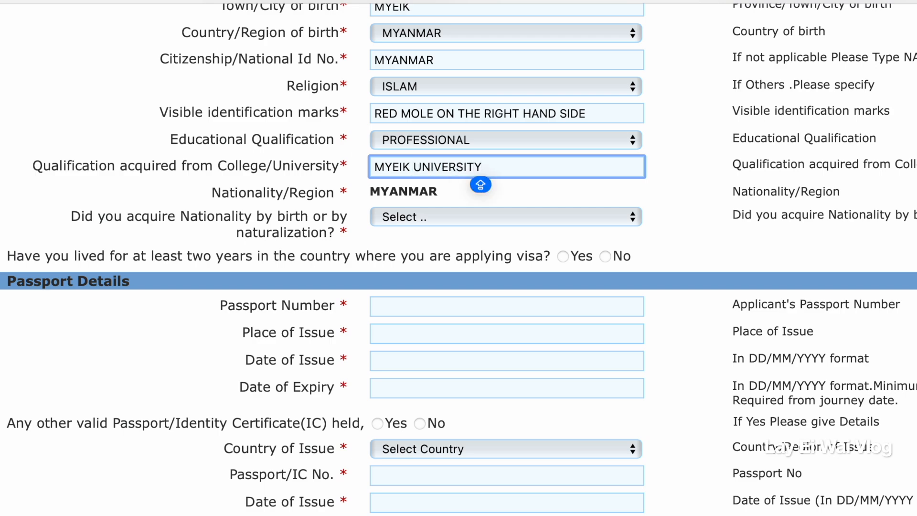
# Set the nationality as acquired By Birth and answer Yes to having lived at least two years in the country of application.
pyautogui.click(507, 219)
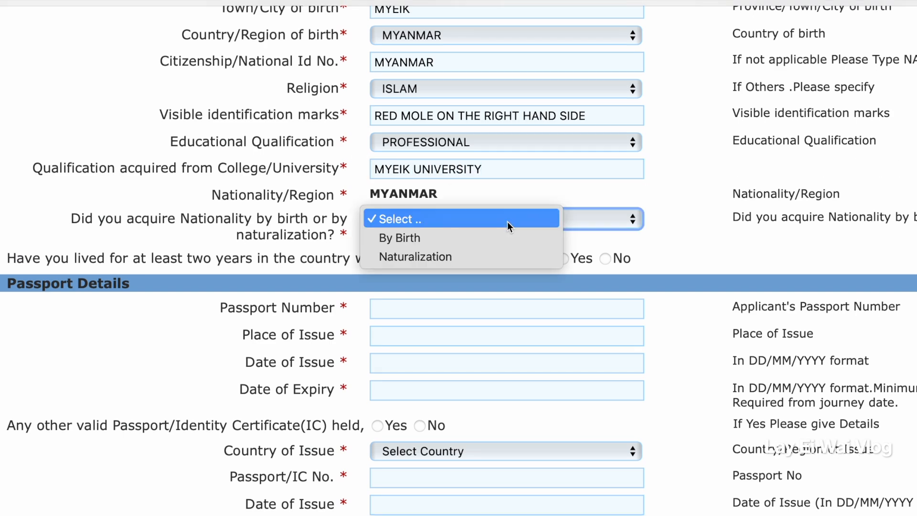
pyautogui.click(463, 242)
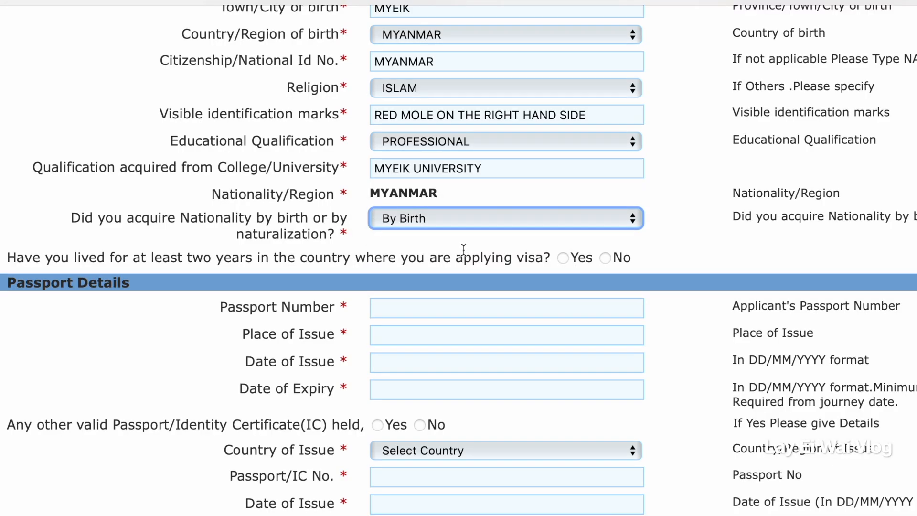
pyautogui.scroll(-1, 465, 311)
pyautogui.moveTo(9, 249); pyautogui.dragTo(542, 246)
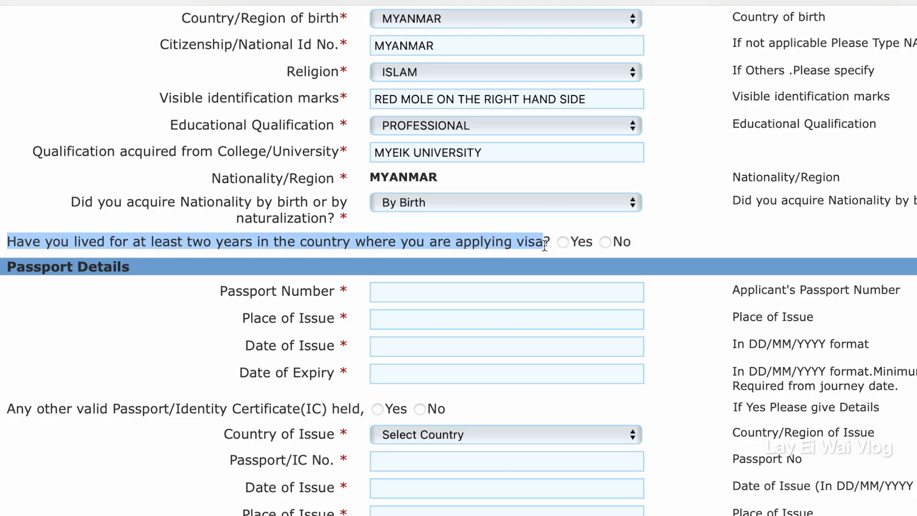
pyautogui.click(563, 242)
# Enter the applicant's passport number and set its place of issue to MYANMAR.
pyautogui.scroll(-1, 500, 320)
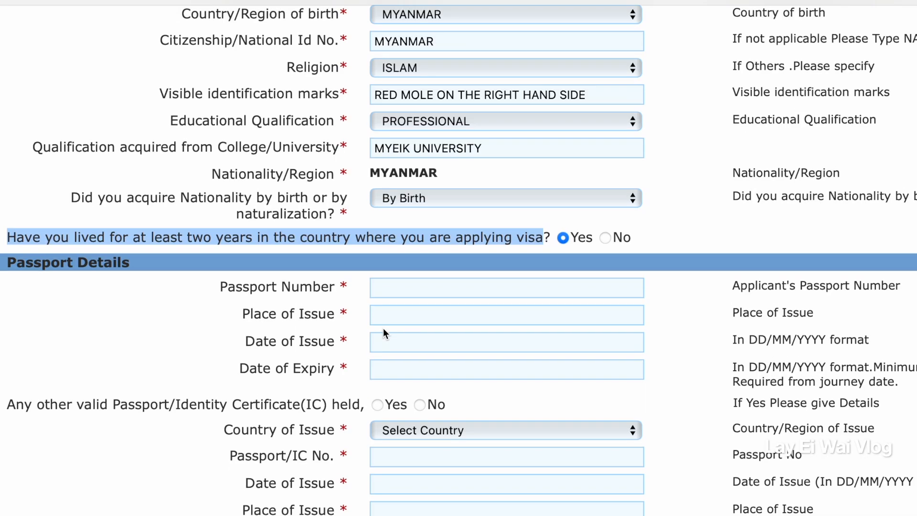
pyautogui.click(389, 288)
pyautogui.write('NU1234567')
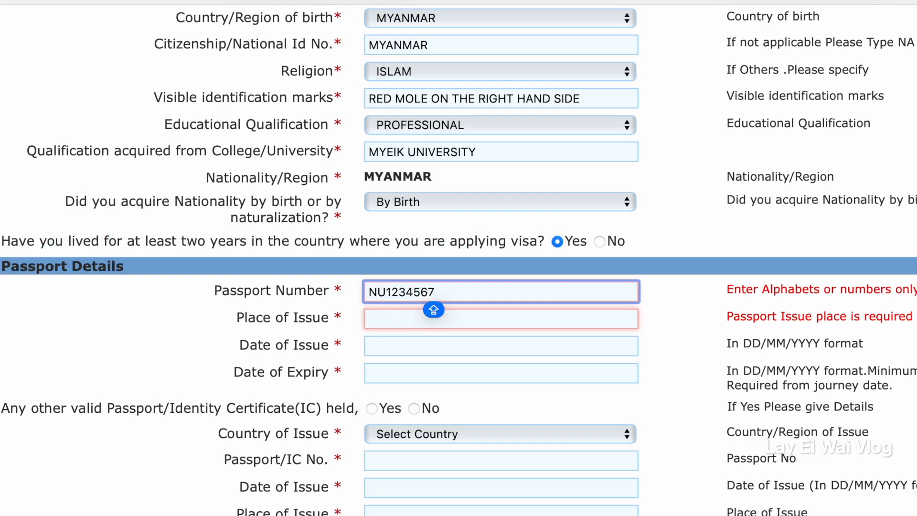
pyautogui.press('Tab')
pyautogui.write('MYANMAR')
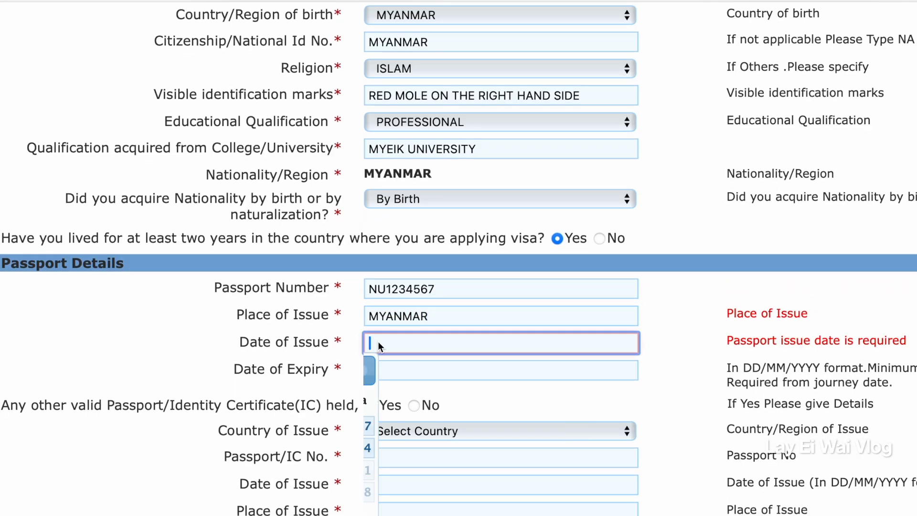
# Set the passport's date of issue to 01/03/2023 and open the date of expiry for entry.
pyautogui.click(380, 346)
pyautogui.write('10/03/2026')
pyautogui.click(538, 369)
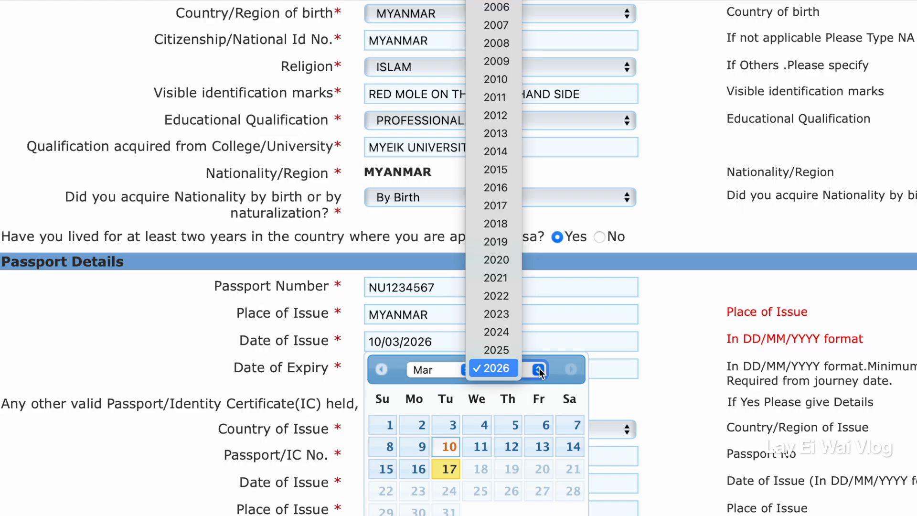
pyautogui.click(493, 313)
pyautogui.click(481, 425)
pyautogui.click(385, 374)
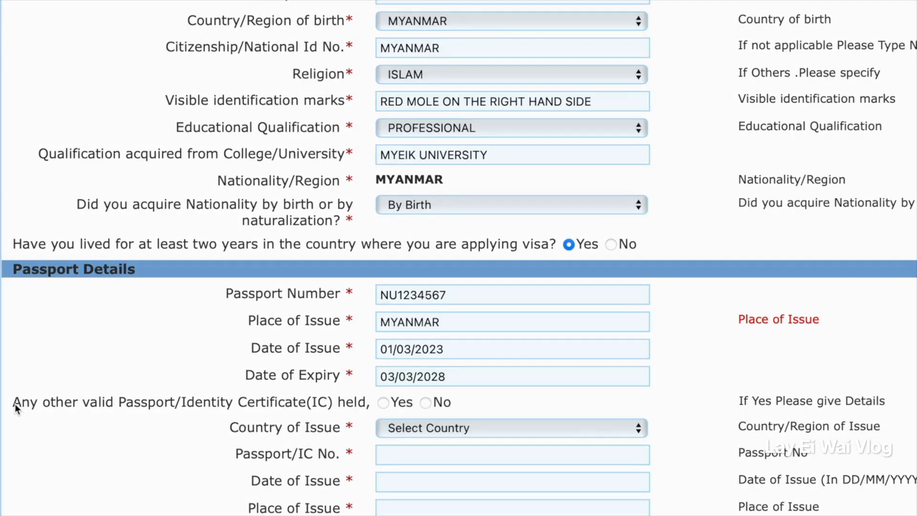
pyautogui.moveTo(16, 408); pyautogui.dragTo(435, 407)
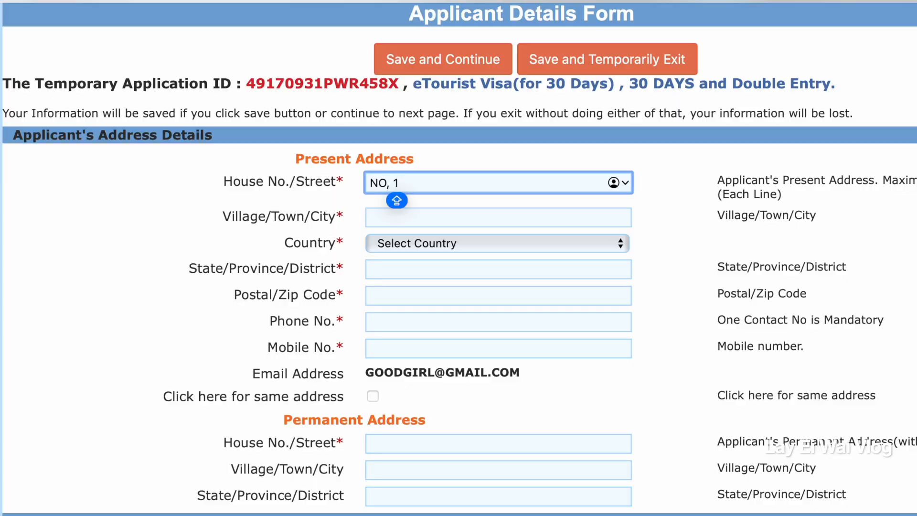
# Enter the house number, street and town of the present address and select MYANMAR as its country.
pyautogui.click(395, 211)
pyautogui.write('MYEIK')
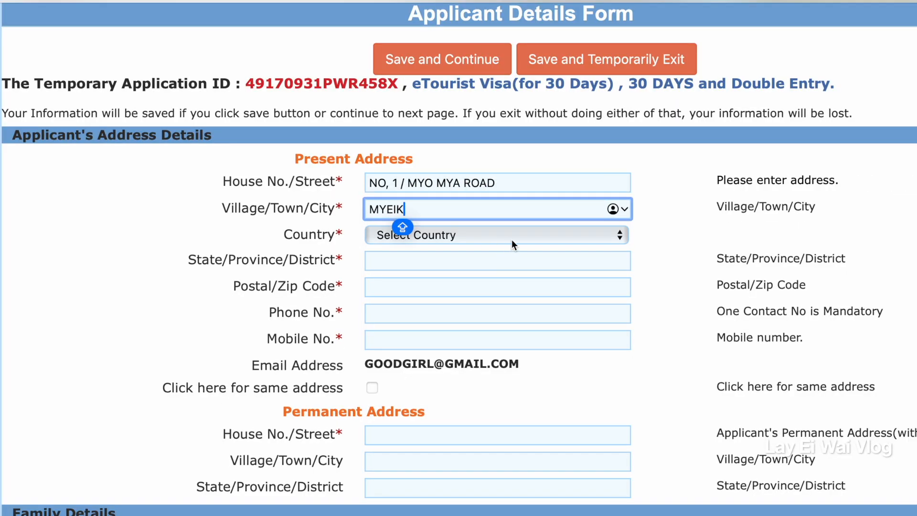
pyautogui.click(521, 235)
pyautogui.scroll(-10, 522, 236)
pyautogui.click(410, 64)
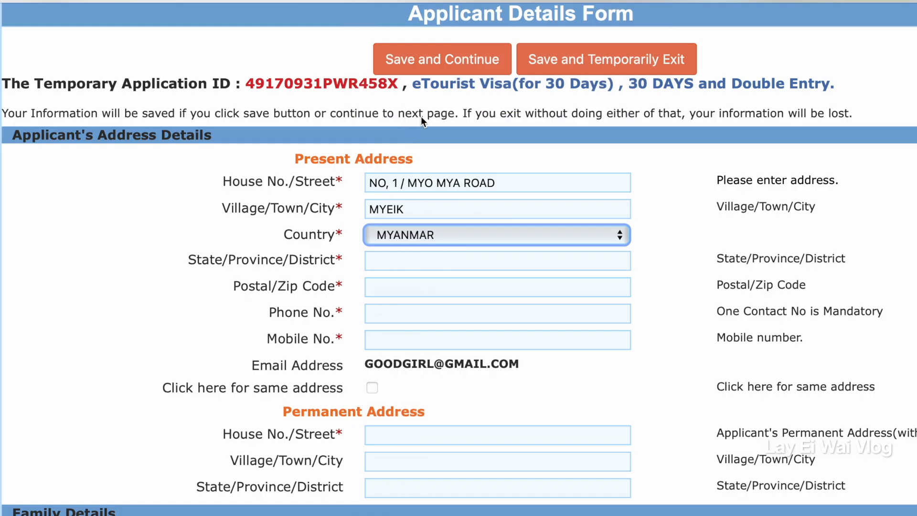
# Fill in the state, postal code and phone number of the present address.
pyautogui.click(403, 270)
pyautogui.write('TANINTHARYI')
pyautogui.press('Tab')
pyautogui.write('123456')
pyautogui.press('Tab')
# Copy the present address to the permanent address and enter the permanent address's state or province.
pyautogui.click(372, 382)
pyautogui.scroll(-3, 458, 287)
pyautogui.click(390, 365)
pyautogui.write('T')
pyautogui.write('NINTHARYI')
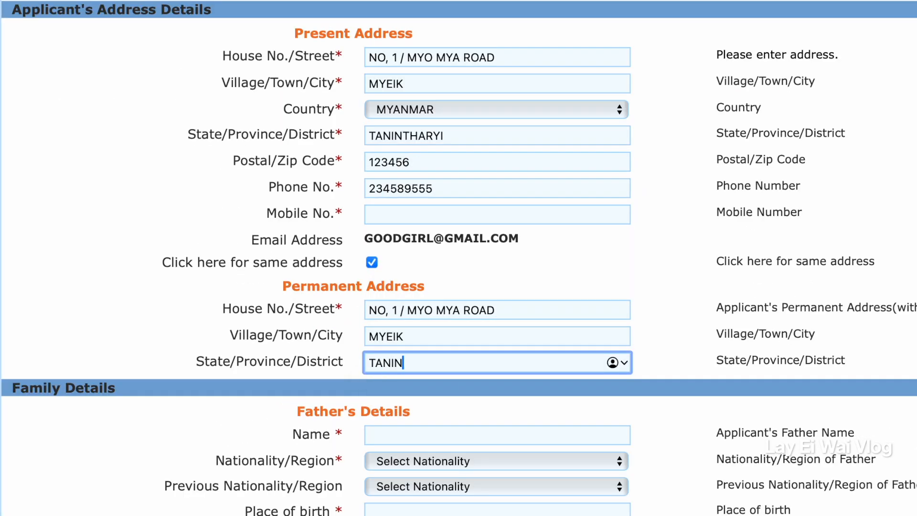
# Enter the father's name and set both his nationality and previous nationality to MYANMAR.
pyautogui.press('Tab')
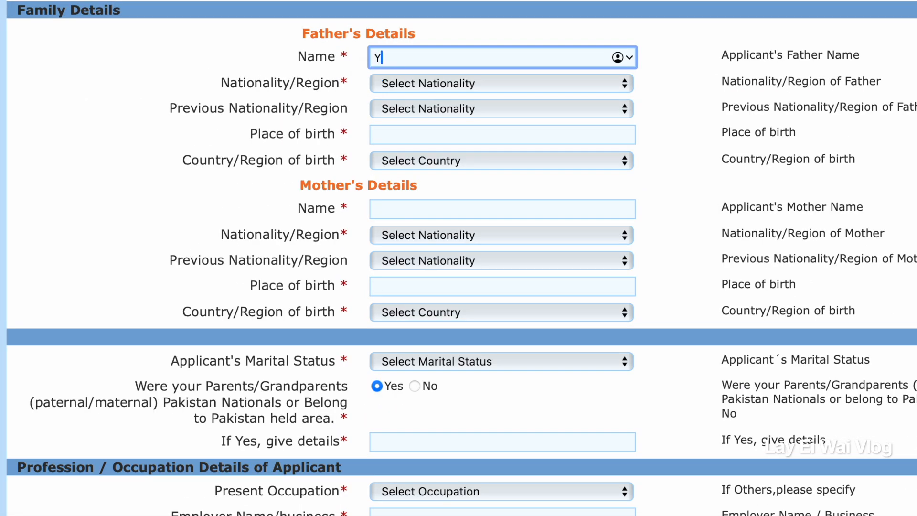
pyautogui.click(617, 82)
pyautogui.scroll(-15, 457, 170)
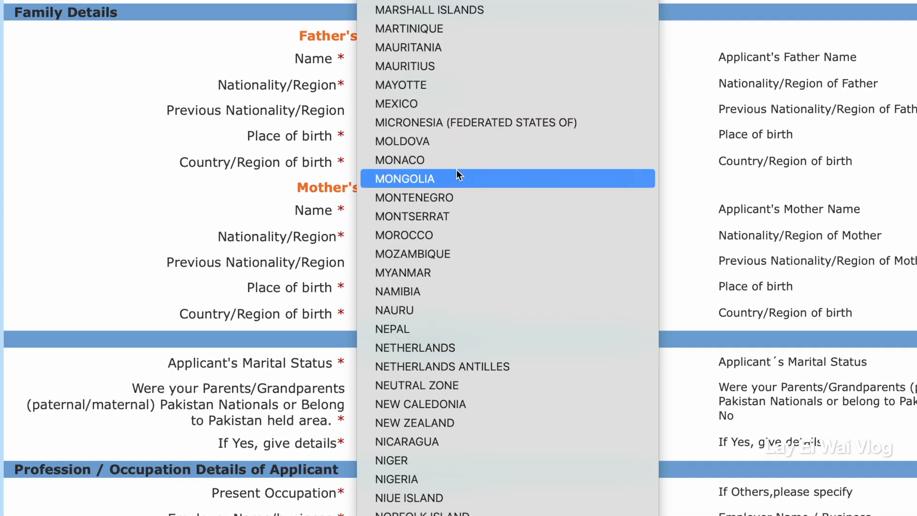
pyautogui.click(451, 276)
pyautogui.click(435, 115)
pyautogui.scroll(5, 509, 292)
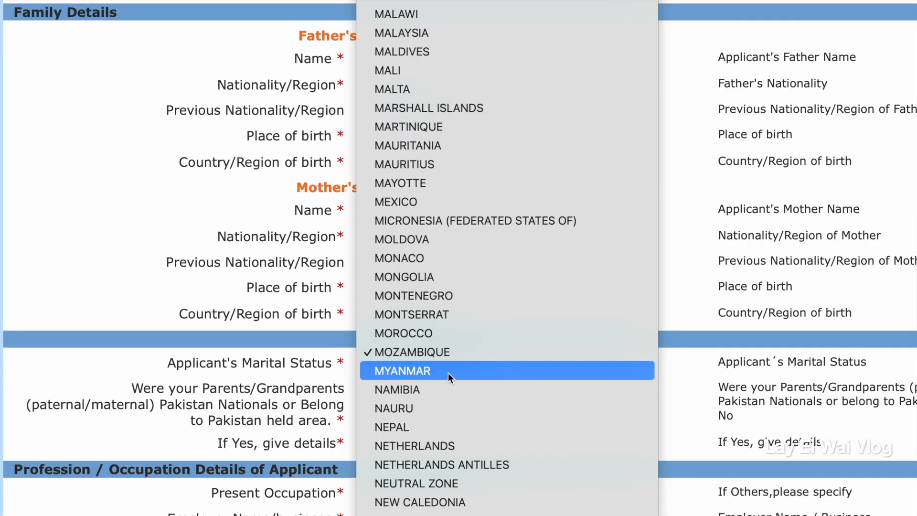
pyautogui.click(448, 373)
# Enter MYEIK as the father's place of birth and select MYANMAR as his country of birth.
pyautogui.press('Tab')
pyautogui.write('MYEIK')
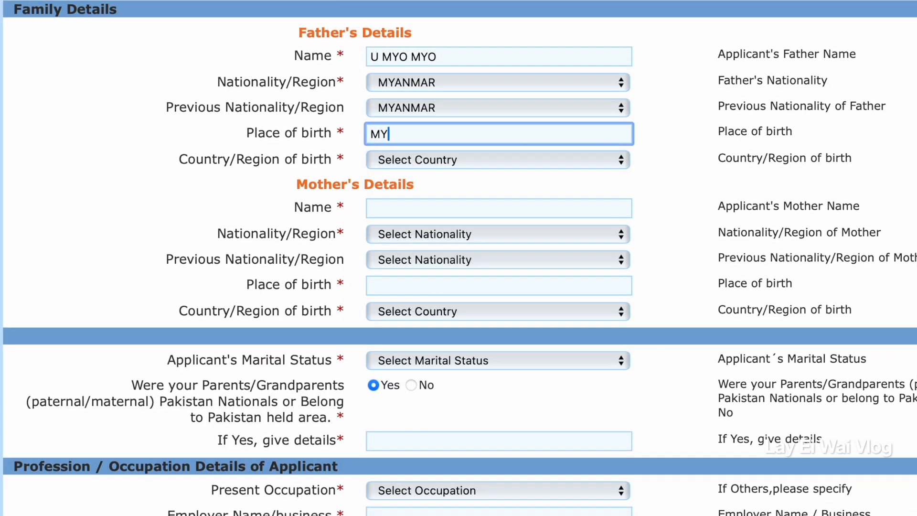
pyautogui.click(406, 159)
pyautogui.scroll(-5, 546, 351)
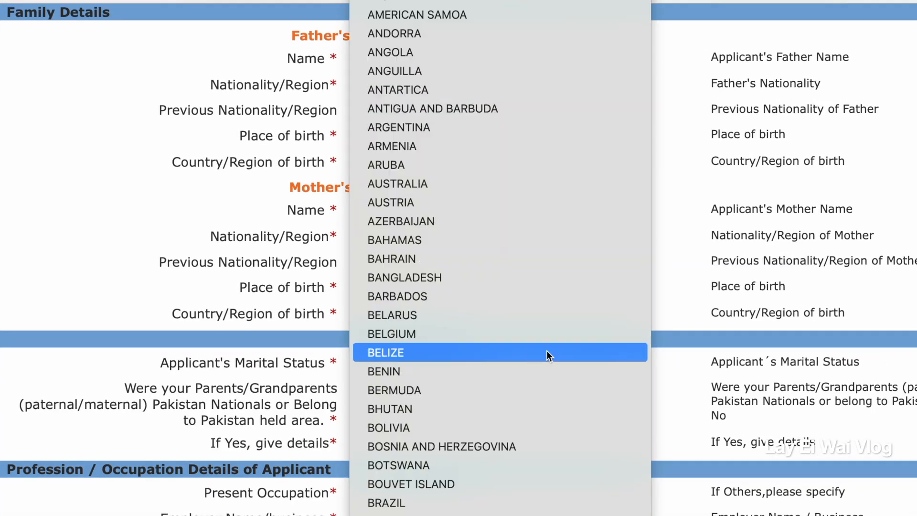
pyautogui.scroll(-10, 540, 358)
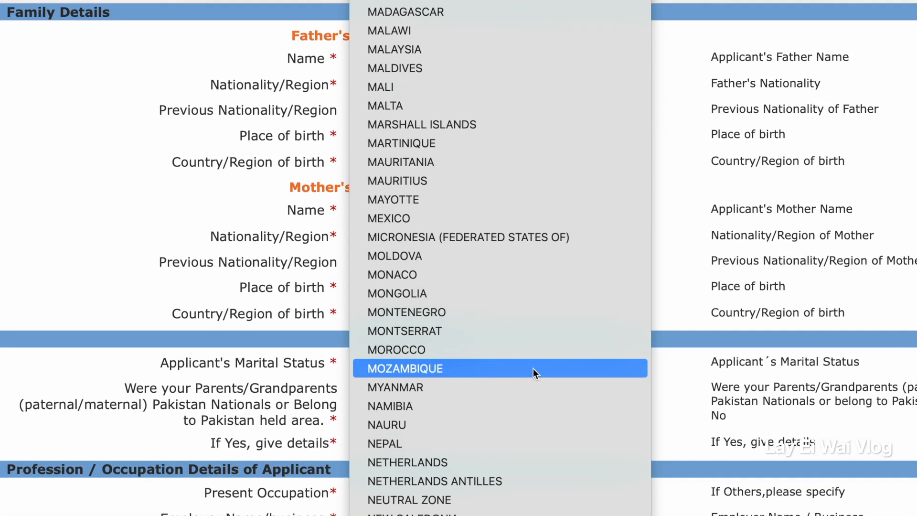
pyautogui.click(533, 385)
# Enter the mother's name and set both her nationality and previous nationality to MYANMAR.
pyautogui.click(393, 213)
pyautogui.write('DAW KHIN')
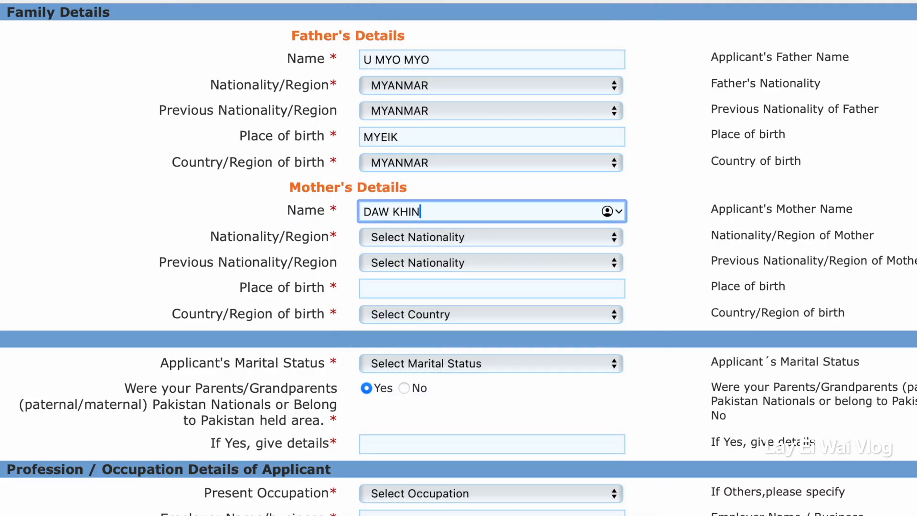
pyautogui.click(480, 237)
pyautogui.scroll(-10, 417, 474)
pyautogui.click(428, 466)
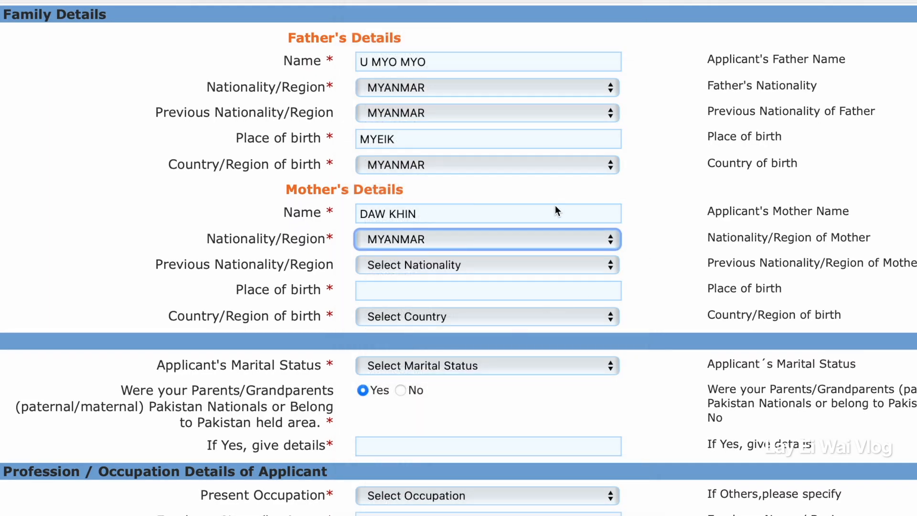
pyautogui.click(563, 264)
pyautogui.scroll(-10, 405, 470)
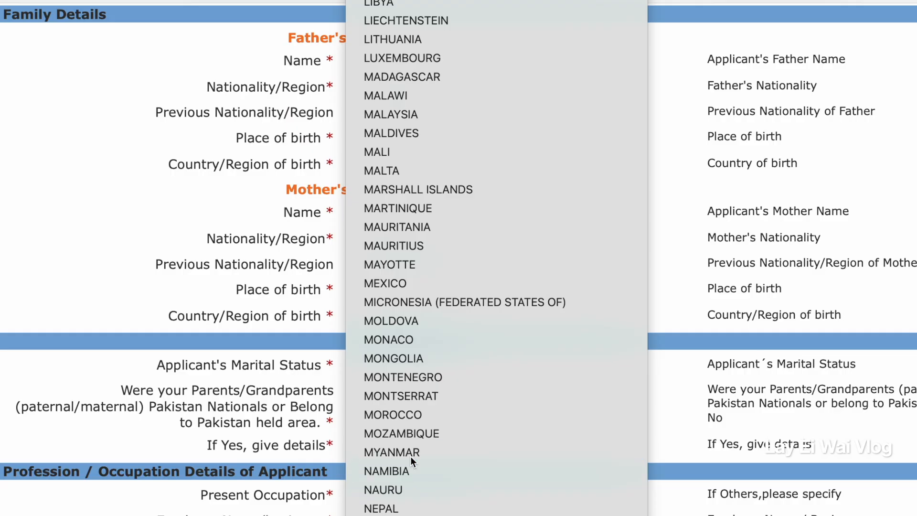
pyautogui.click(411, 457)
# Enter MYEIK as the mother's place of birth and select MYANMAR as her country of birth.
pyautogui.click(423, 292)
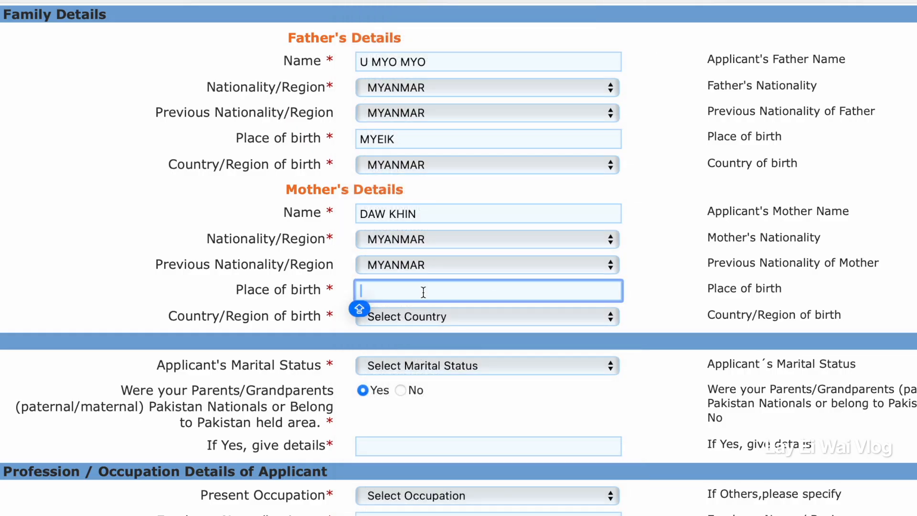
pyautogui.write('MYEIK')
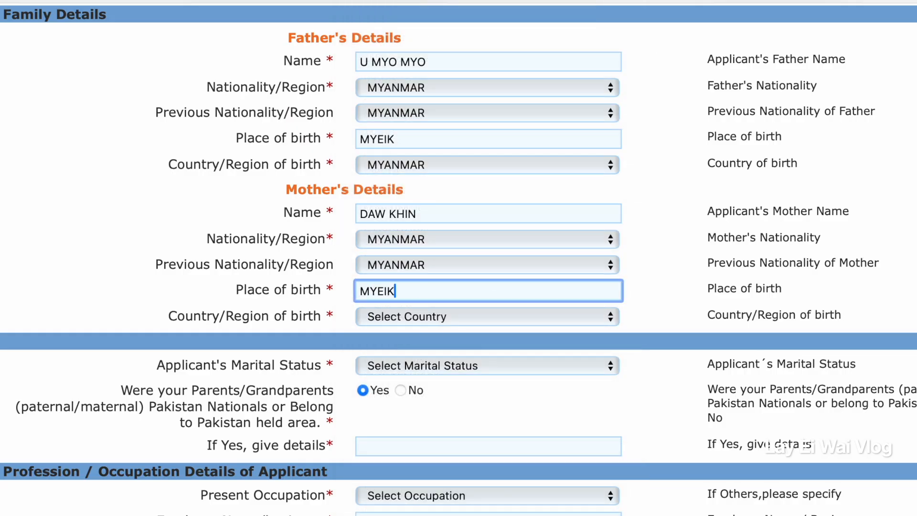
pyautogui.scroll(1, 423, 292)
pyautogui.click(533, 341)
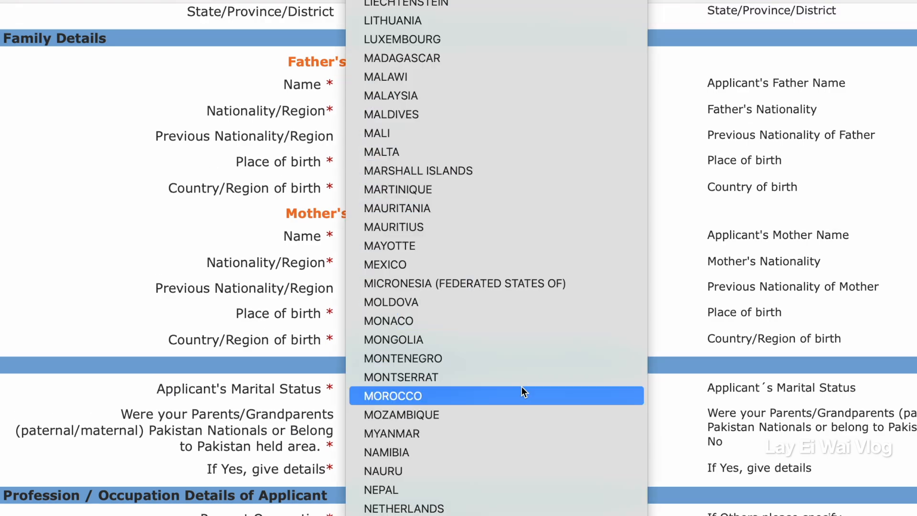
pyautogui.click(429, 432)
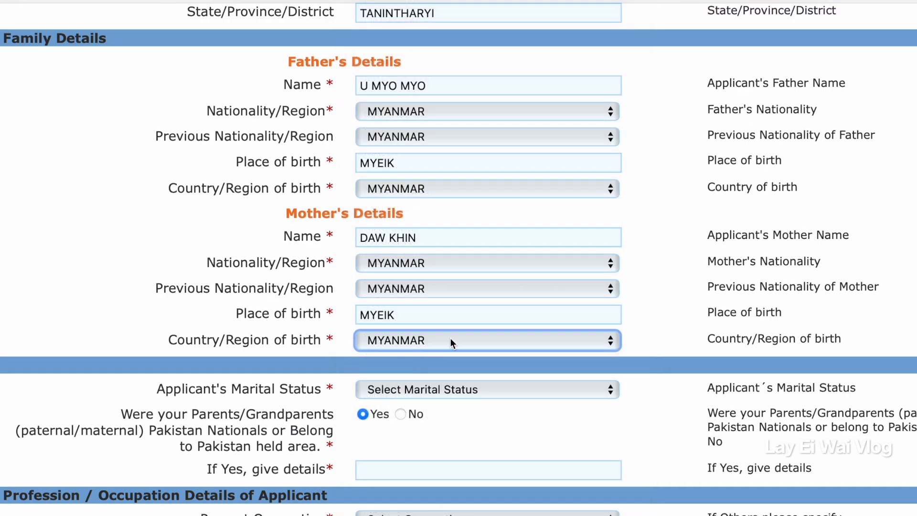
# Set the applicant's marital status to SINGLE and confirm No for parents or grandparents being Pakistan nationals or from a Pakistan-held area.
pyautogui.scroll(-3, 491, 407)
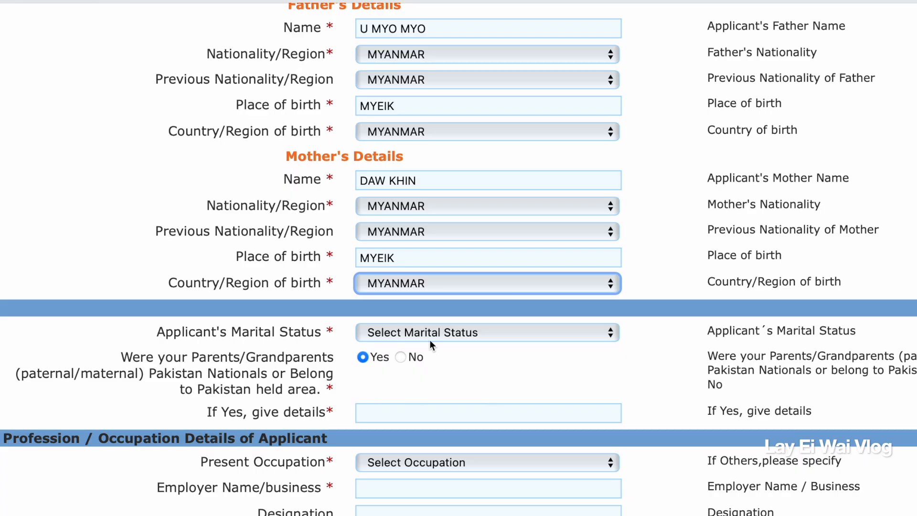
pyautogui.click(602, 336)
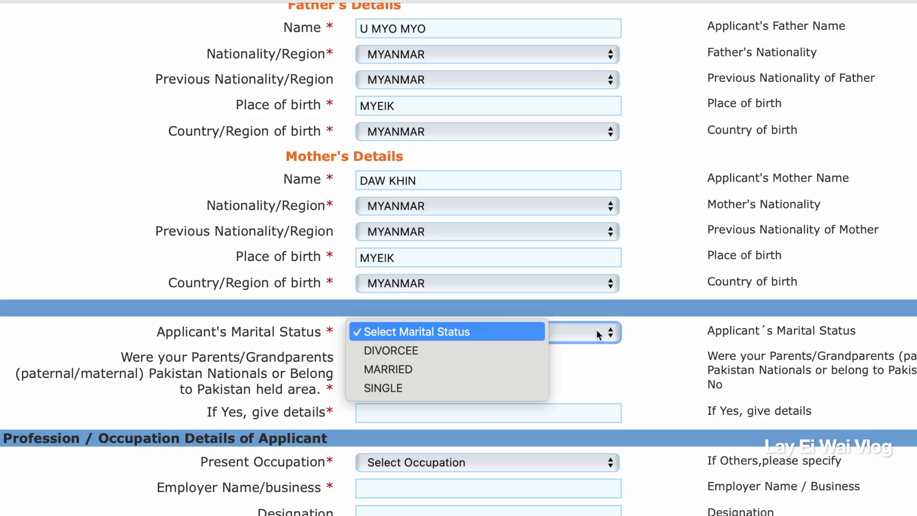
pyautogui.click(440, 388)
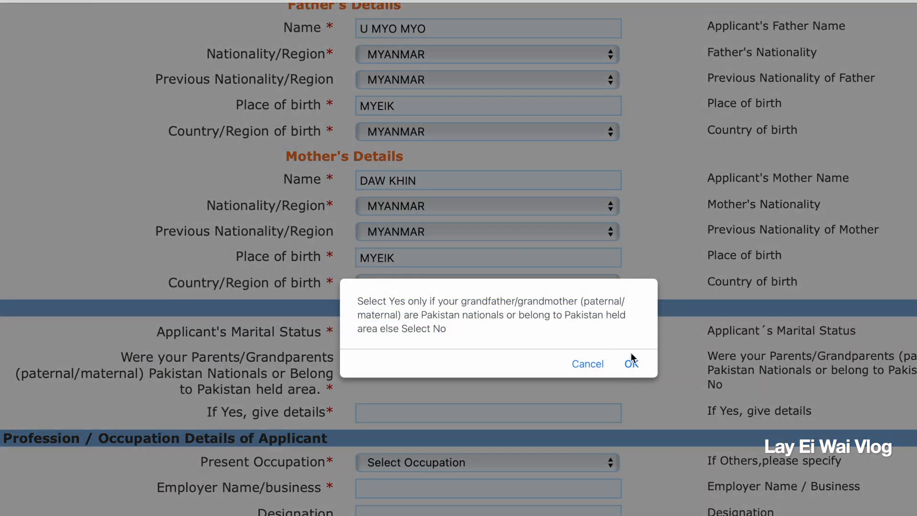
pyautogui.click(631, 364)
# Set the present occupation to OTHERS and enter SSC HOSPITAL as the employer name.
pyautogui.scroll(-1, 526, 401)
pyautogui.click(604, 413)
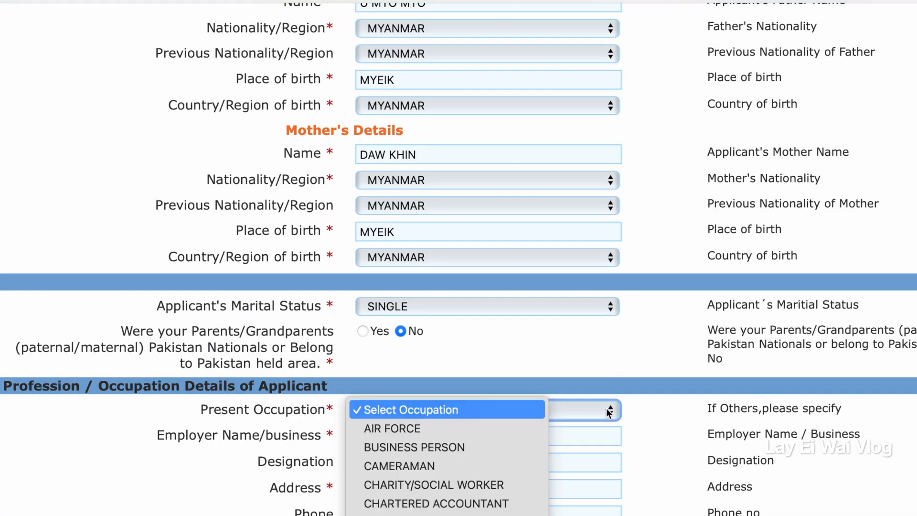
pyautogui.click(396, 409)
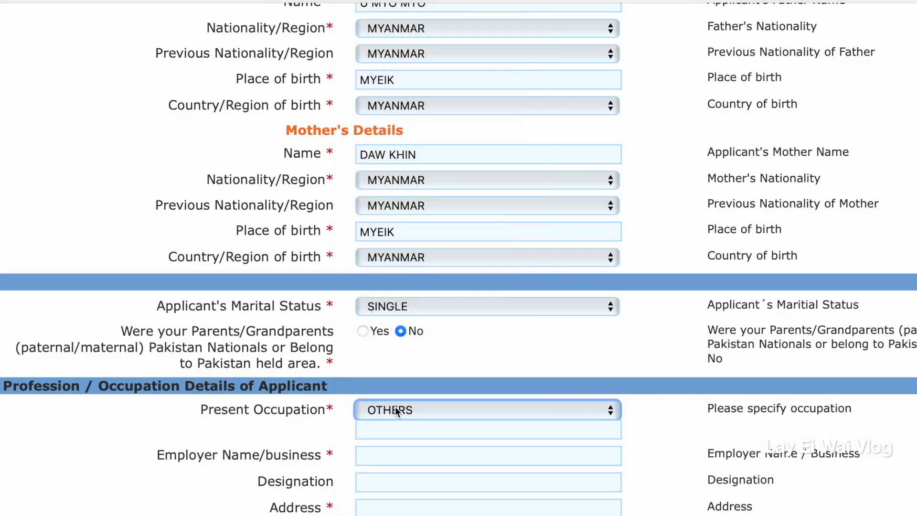
pyautogui.scroll(-3, 453, 317)
pyautogui.click(454, 327)
pyautogui.write('SSC ')
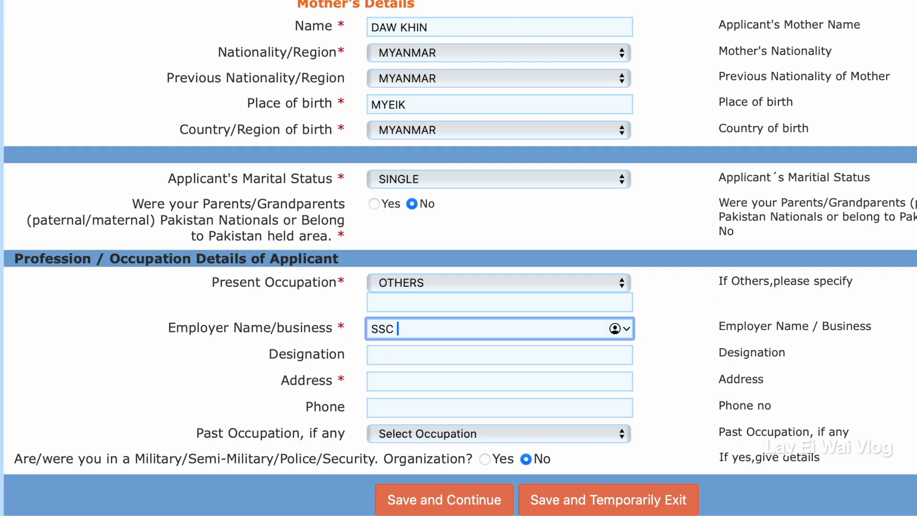
pyautogui.write('HOSPITAL')
# Enter ACCOUNTANT as the designation and fill in the employer's address.
pyautogui.press('Tab')
pyautogui.write('A')
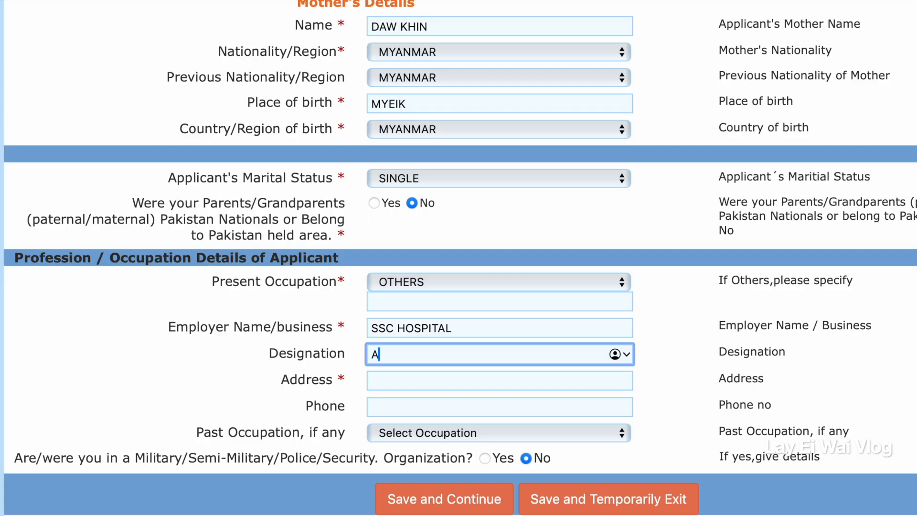
pyautogui.write('CCOUNTANT')
pyautogui.press('Tab')
pyautogui.write('YANGON M')
pyautogui.press('BackSpace')
pyautogui.press('BackSpace')
pyautogui.write(', MYEIK')
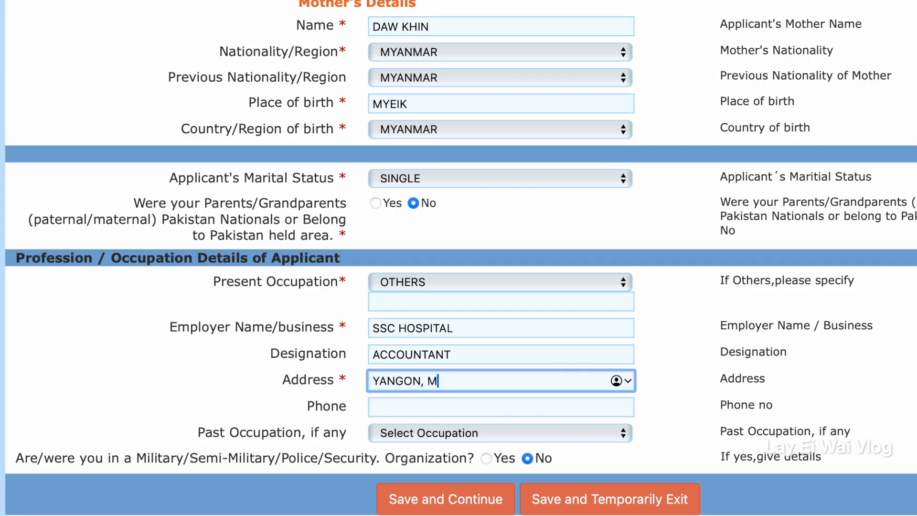
# Fill in the employer's phone number and open the past occupation choices.
pyautogui.press('Tab')
pyautogui.write('12345678')
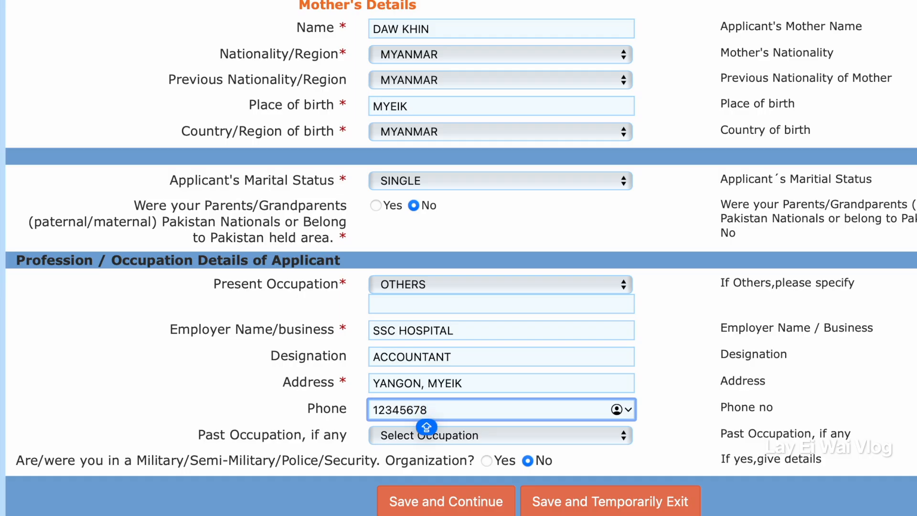
pyautogui.scroll(-1, 544, 442)
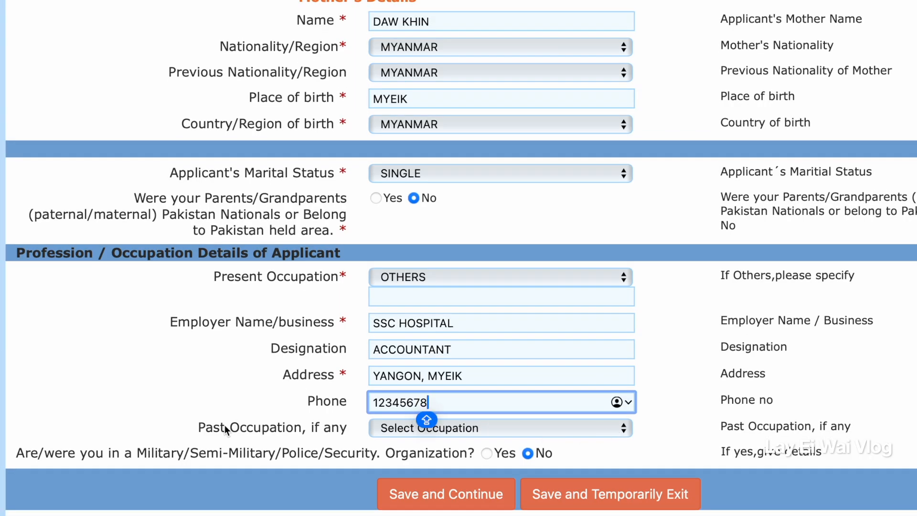
pyautogui.click(535, 430)
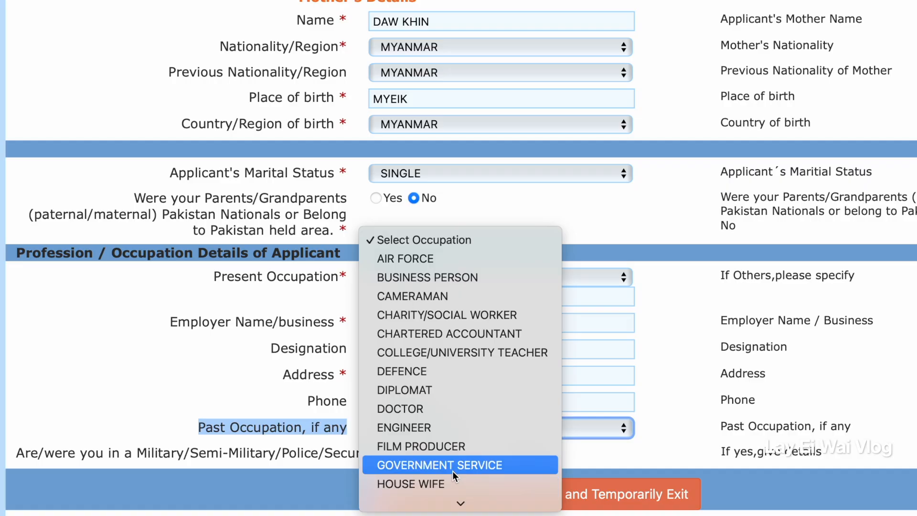
# Specify ACCOUNTANT as the other present occupation, and save the applicant details to continue to the visa details.
pyautogui.write('ACC')
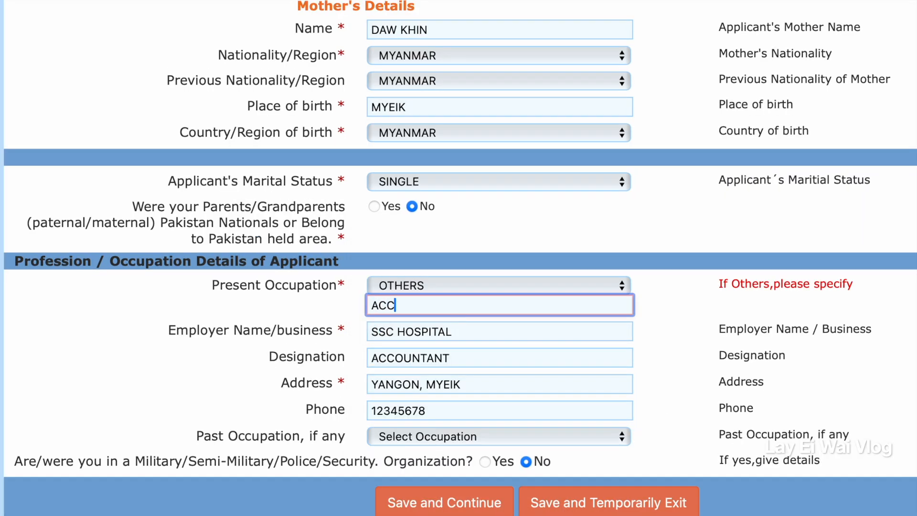
pyautogui.write('OUNTANT')
pyautogui.click(431, 509)
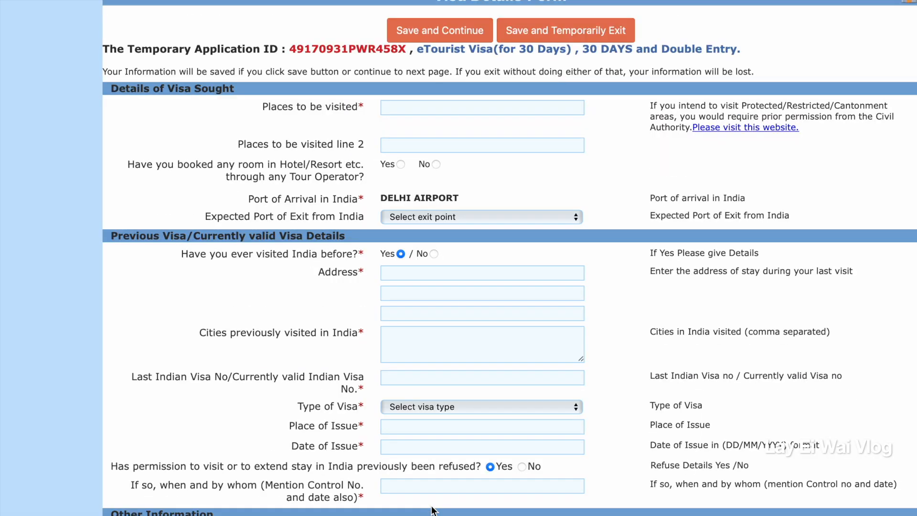
# Enter New Delhi, Gurgaon, Rishikesh, Kashmir as the places to be visited.
pyautogui.click(482, 212)
pyautogui.write('New')
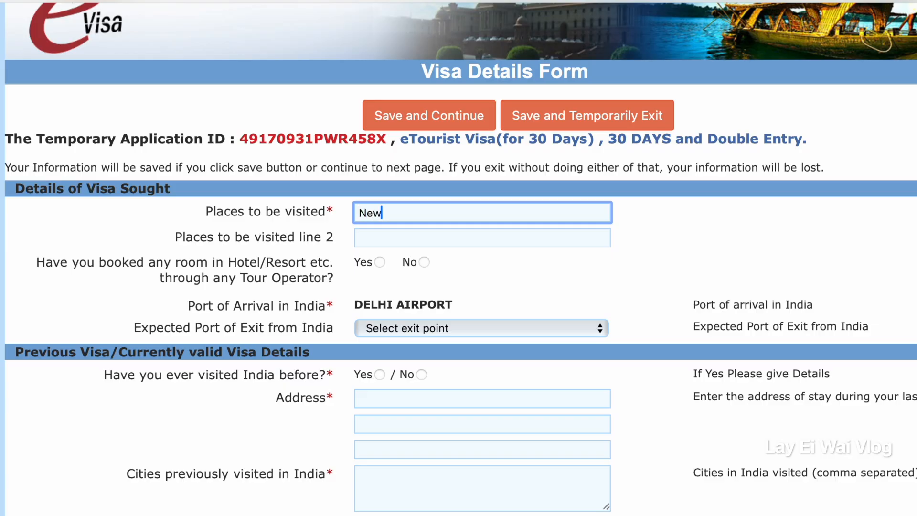
pyautogui.write(' Delhi, Gurgaon, Rishikesh, Kash')
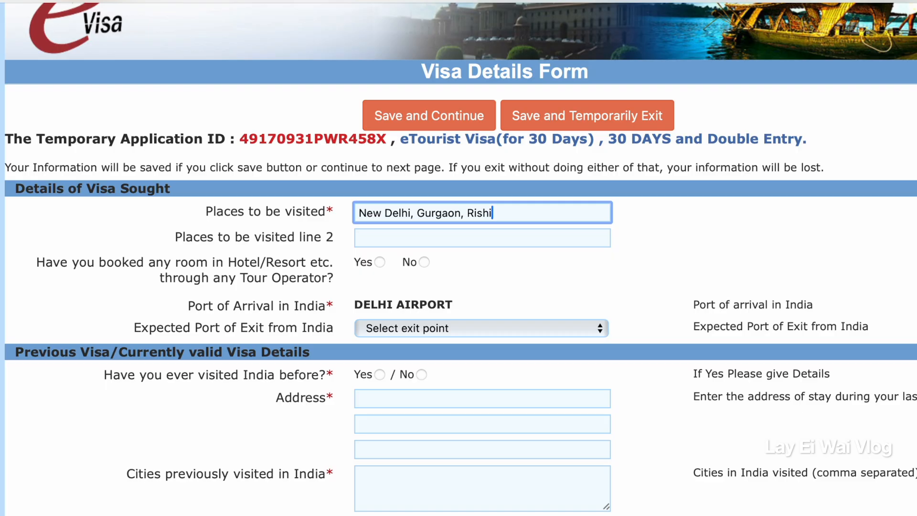
pyautogui.write('mir')
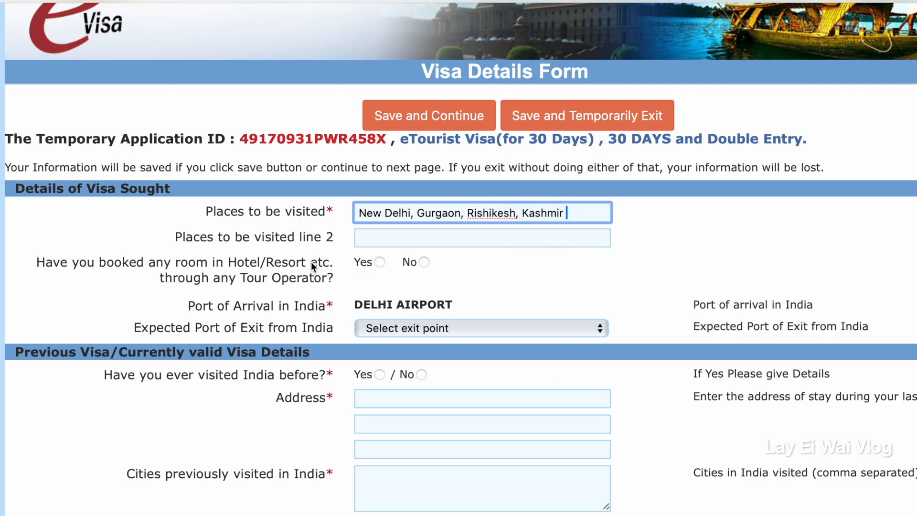
# Set the expected exit port to DELHI AIRPORT and answer No to the hotel booking, previous India visit and refused permission questions.
pyautogui.moveTo(35, 177); pyautogui.dragTo(386, 185)
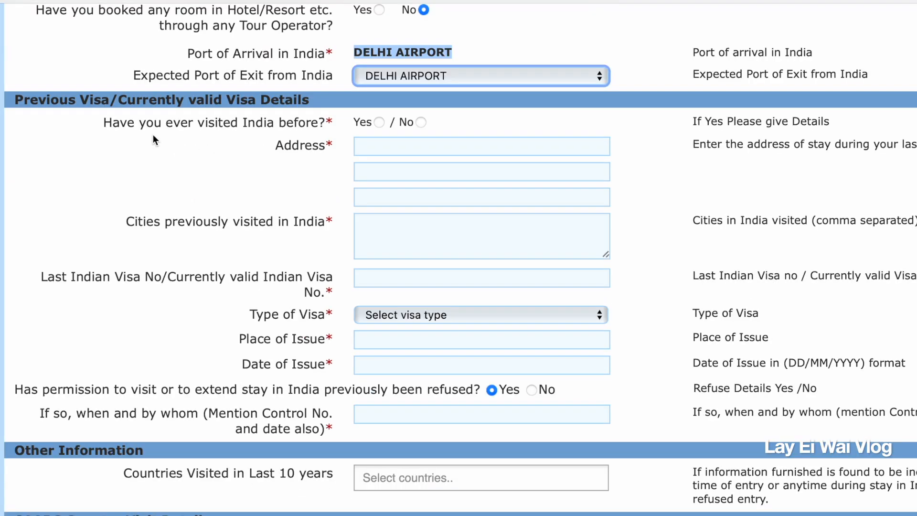
pyautogui.moveTo(95, 123); pyautogui.dragTo(354, 122)
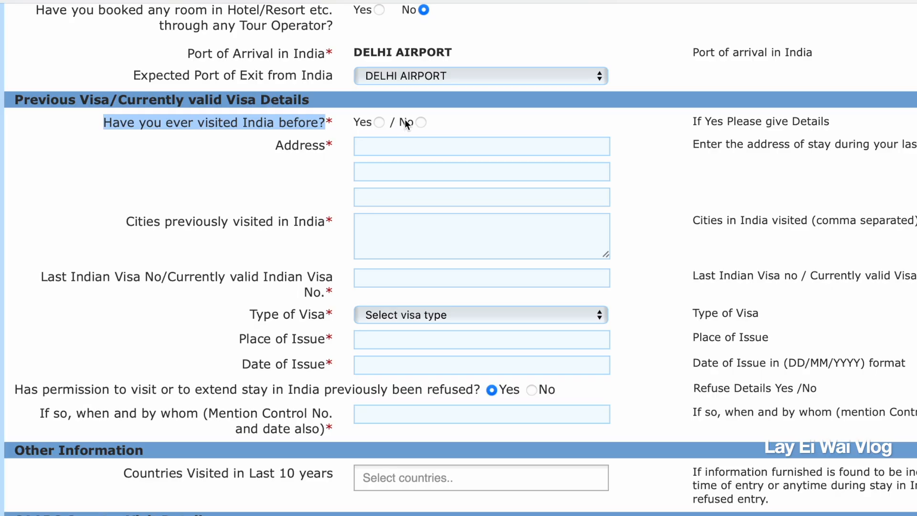
pyautogui.click(421, 120)
pyautogui.moveTo(18, 130); pyautogui.dragTo(116, 143)
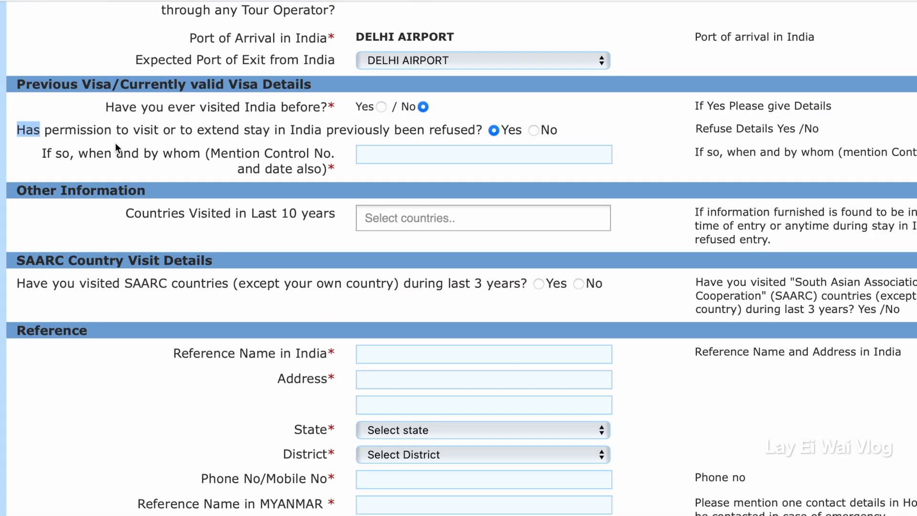
pyautogui.click(104, 135)
pyautogui.click(534, 130)
# Add MYANMAR to the countries visited in the last 10 years and answer No to having visited SAARC countries.
pyautogui.moveTo(126, 191); pyautogui.dragTo(392, 198)
pyautogui.click(397, 196)
pyautogui.click(422, 328)
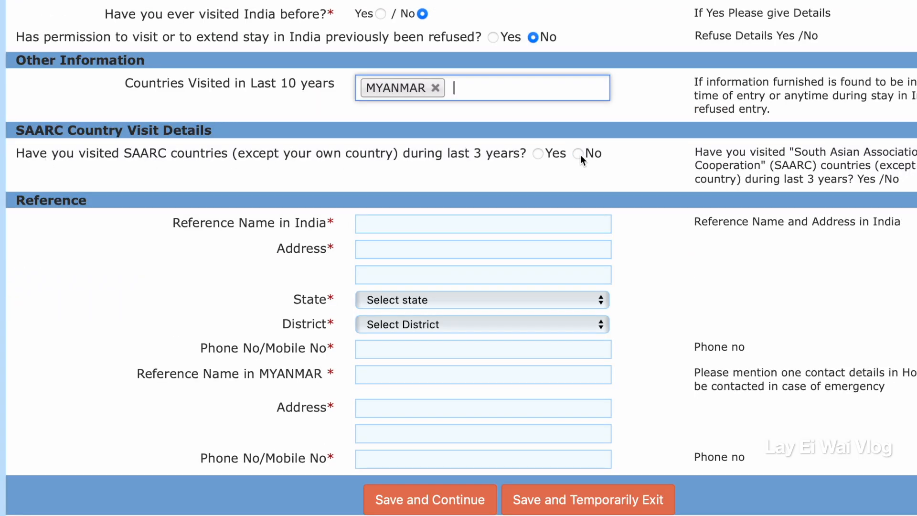
pyautogui.click(579, 154)
# Enter ABC HOTEL DELHI as the reference in India, with state DELHI, district NEW DELHI and its phone number.
pyautogui.moveTo(172, 222); pyautogui.dragTo(425, 222)
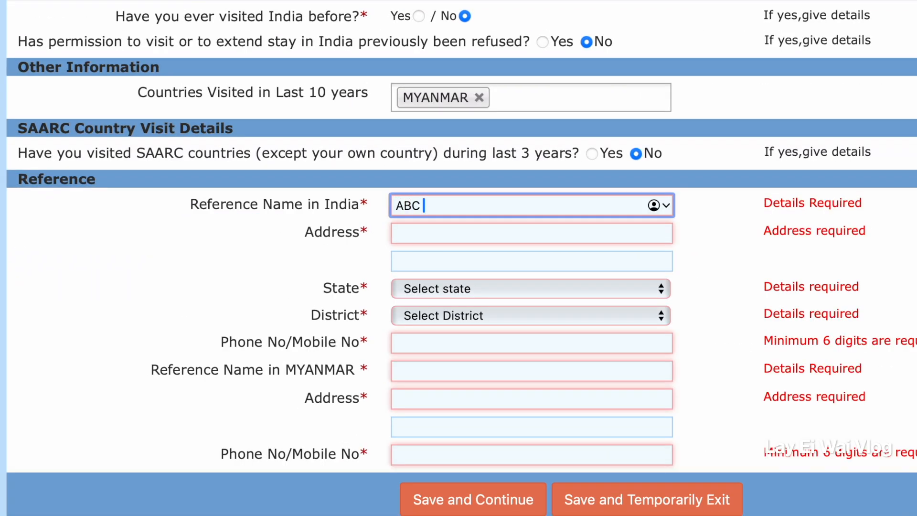
pyautogui.write('HOTEL DELHI')
pyautogui.click(662, 288)
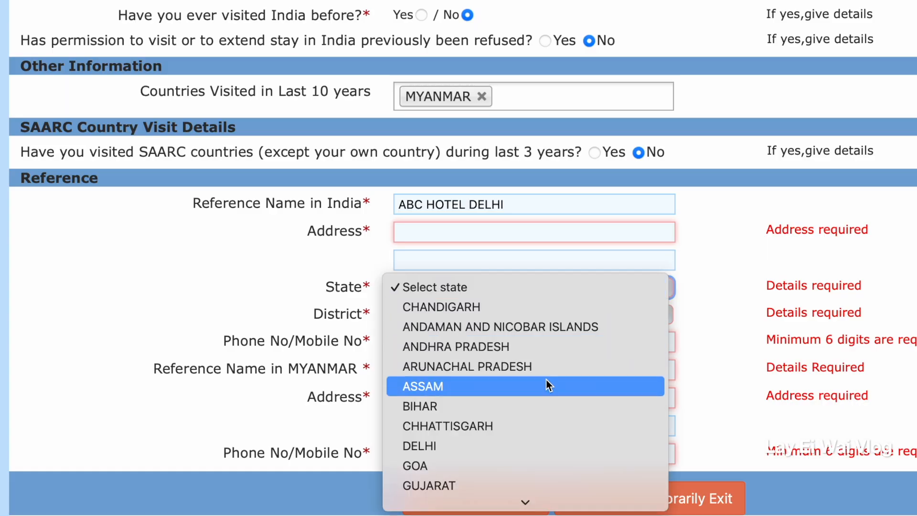
pyautogui.click(463, 448)
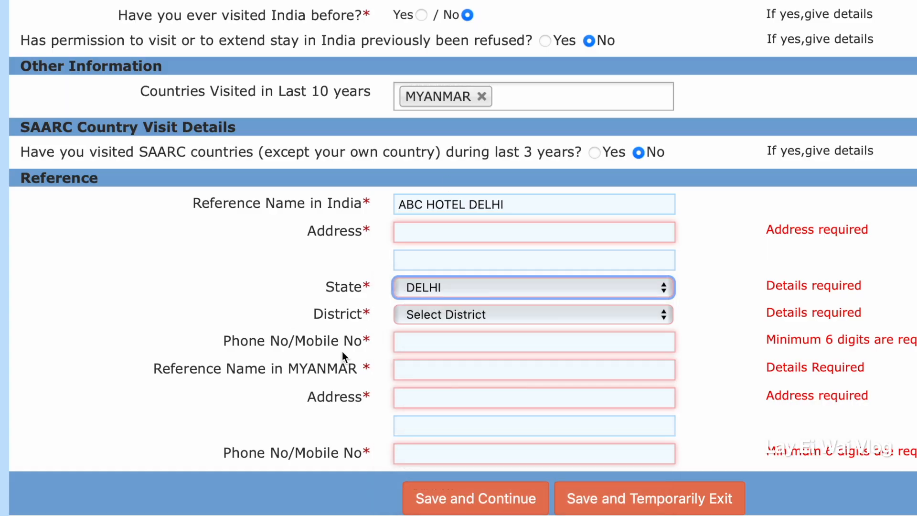
pyautogui.click(662, 314)
pyautogui.click(482, 355)
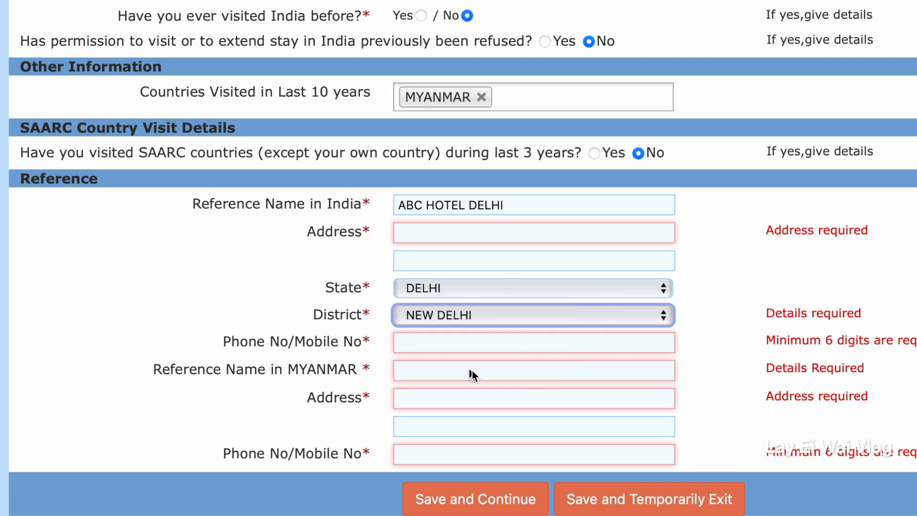
pyautogui.press('Tab')
pyautogui.write('1234567')
# Fill in the Myanmar reference's name and address, separating the parts of the address with commas.
pyautogui.click(433, 379)
pyautogui.write('DAW KHIN')
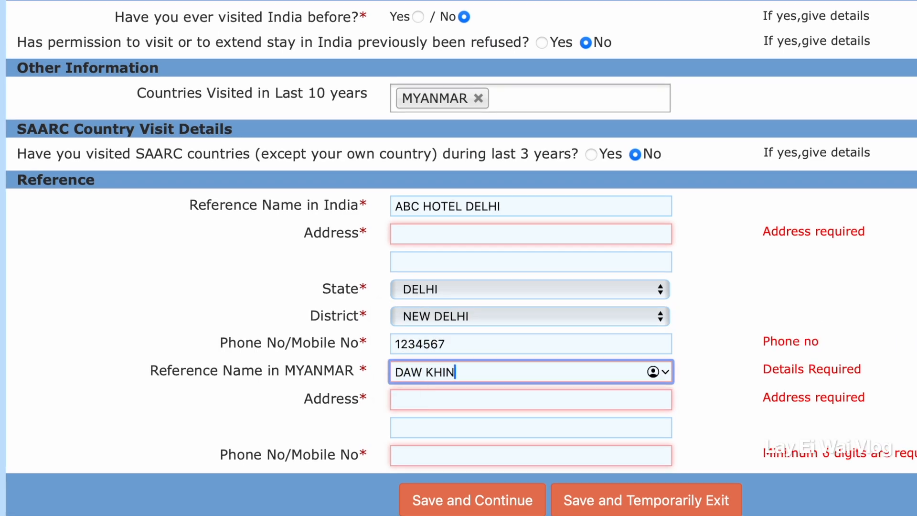
pyautogui.press('Tab')
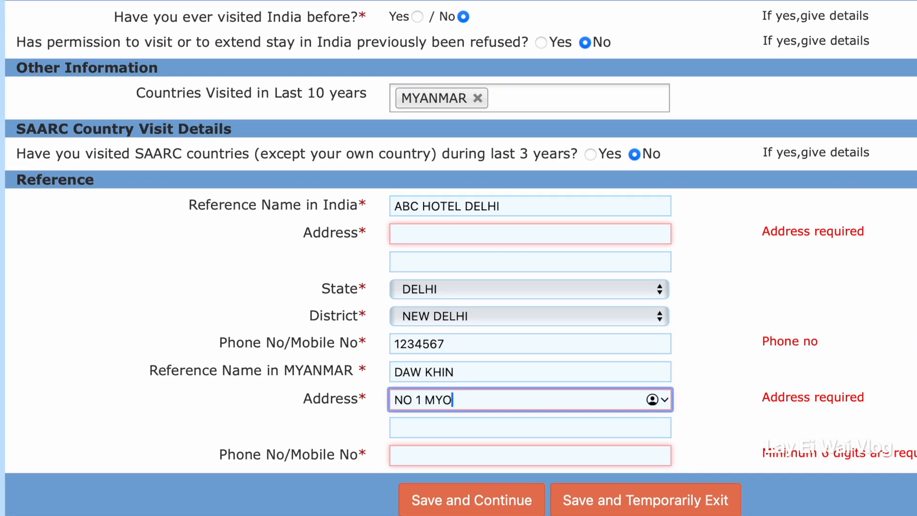
pyautogui.click(490, 404)
pyautogui.write(', MYEIK MYANMAR')
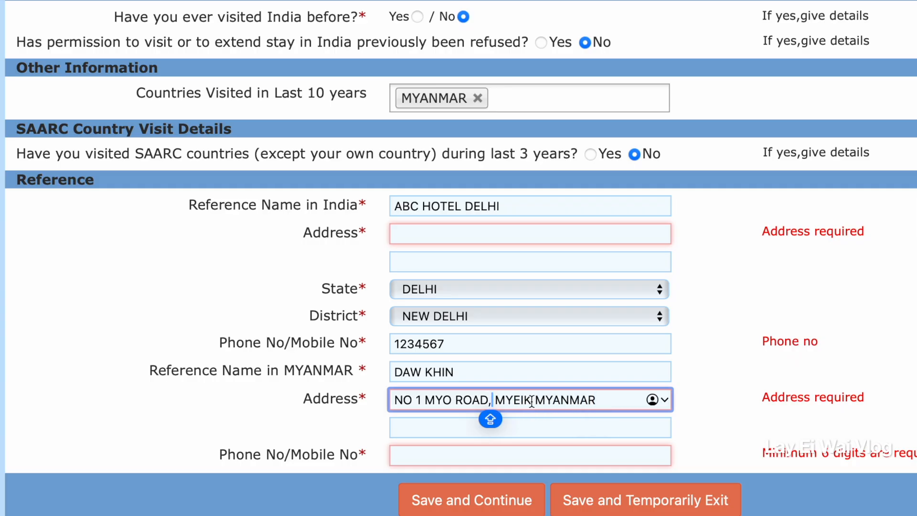
pyautogui.click(530, 402)
pyautogui.write(',')
# Fill in the Myanmar reference's phone number.
pyautogui.click(434, 461)
pyautogui.write('345789')
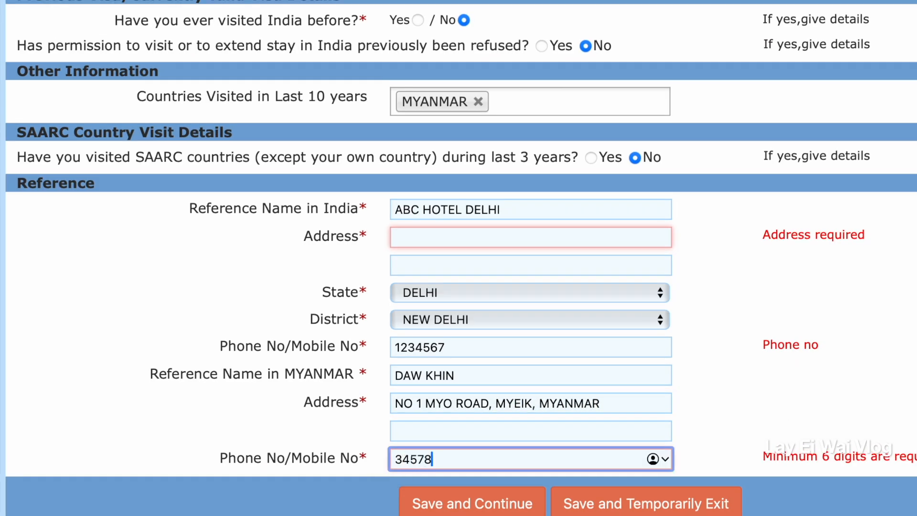
# Enter NEW DELHI as the address of the reference in India, and save the visa details to continue.
pyautogui.click(485, 234)
pyautogui.write('DE')
pyautogui.press('BackSpace')
pyautogui.press('BackSpace')
pyautogui.write('NEW DELHI')
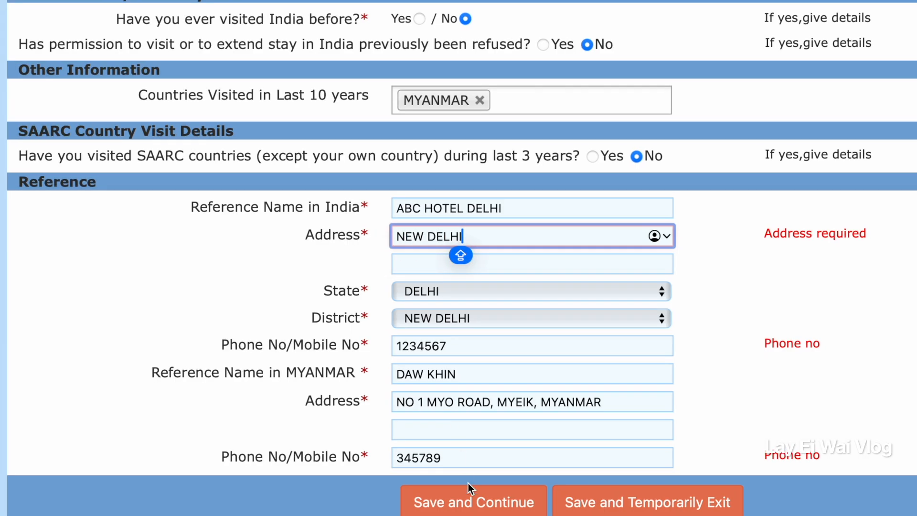
pyautogui.click(481, 505)
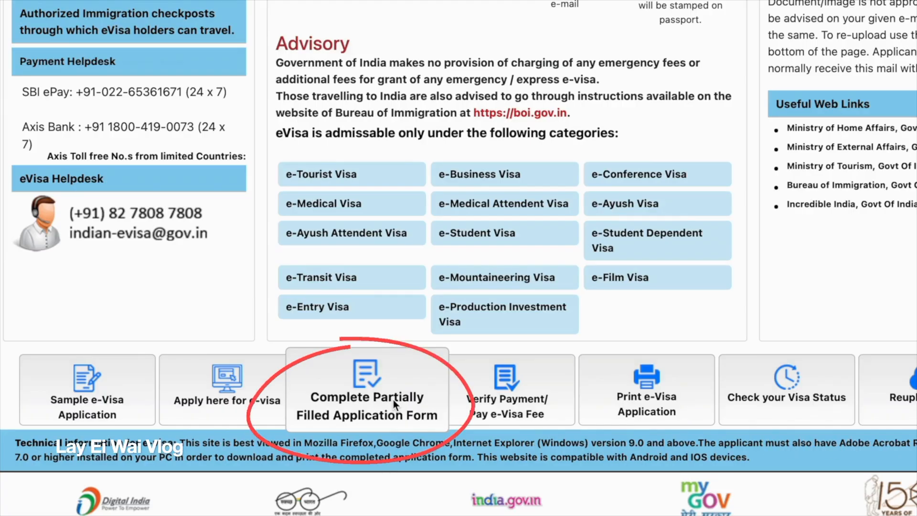
# Open the page for completing a partially filled application and paste in the temporary application ID.
pyautogui.click(393, 400)
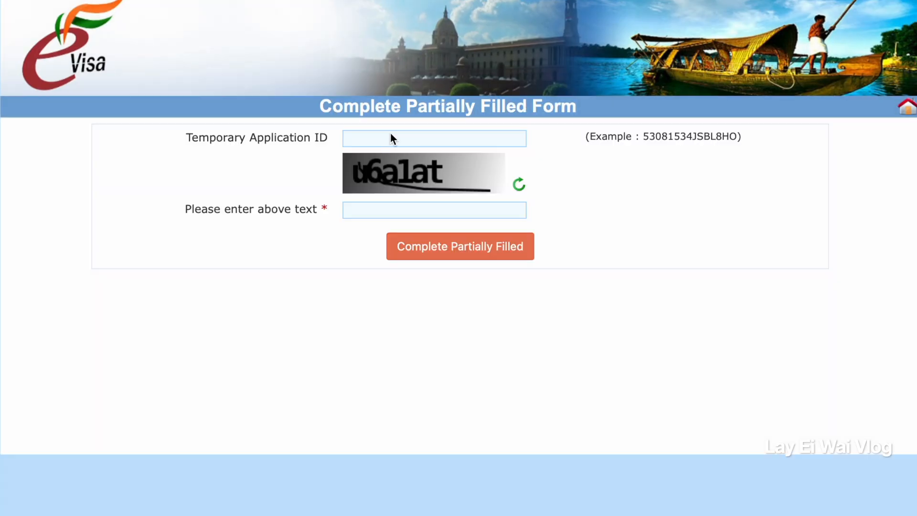
pyautogui.click(391, 133)
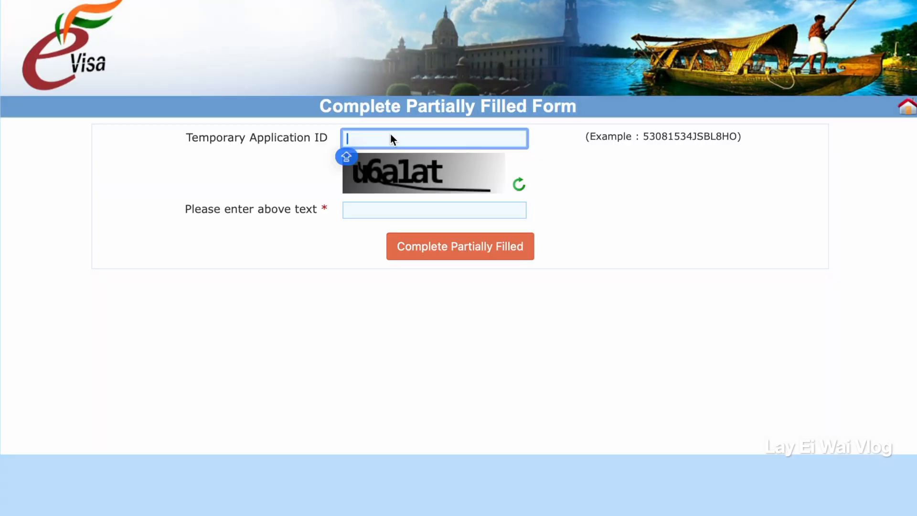
pyautogui.press('capslock')
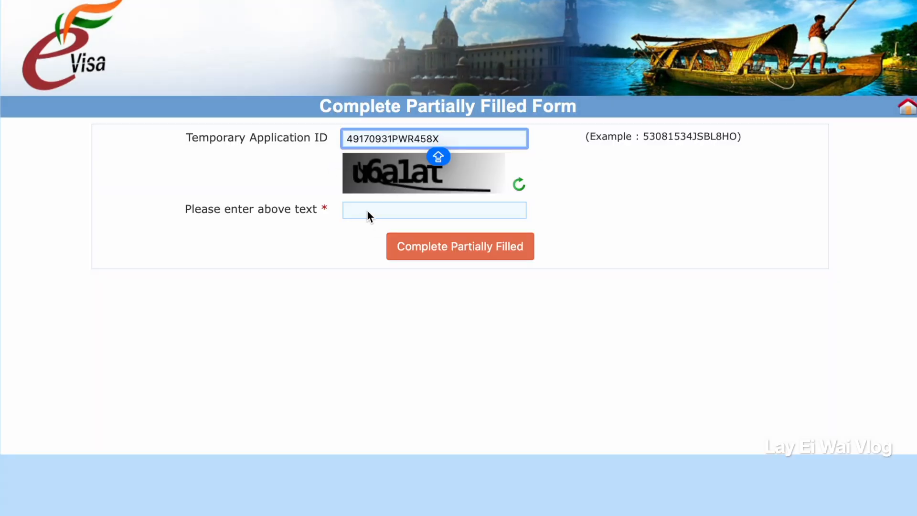
# Enter the captcha verification text and submit it to resume the partially filled application.
pyautogui.click(368, 212)
pyautogui.write('U')
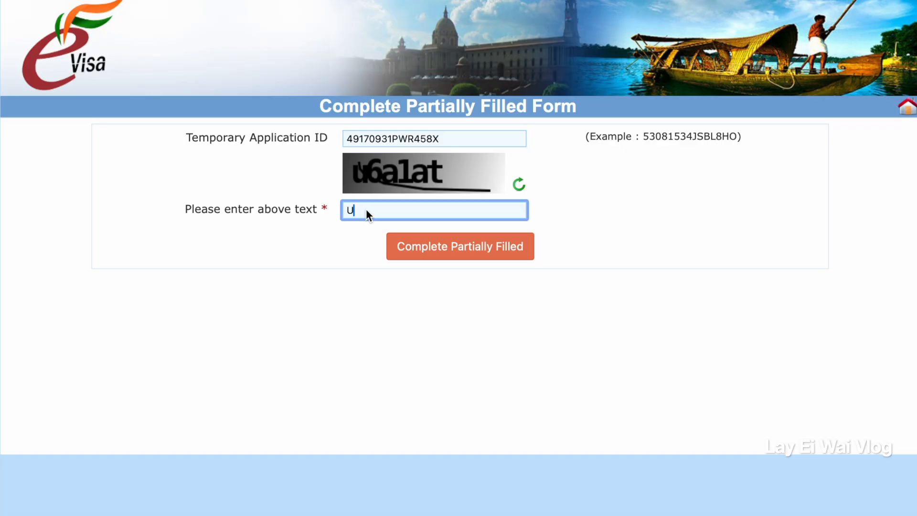
pyautogui.write('6alat')
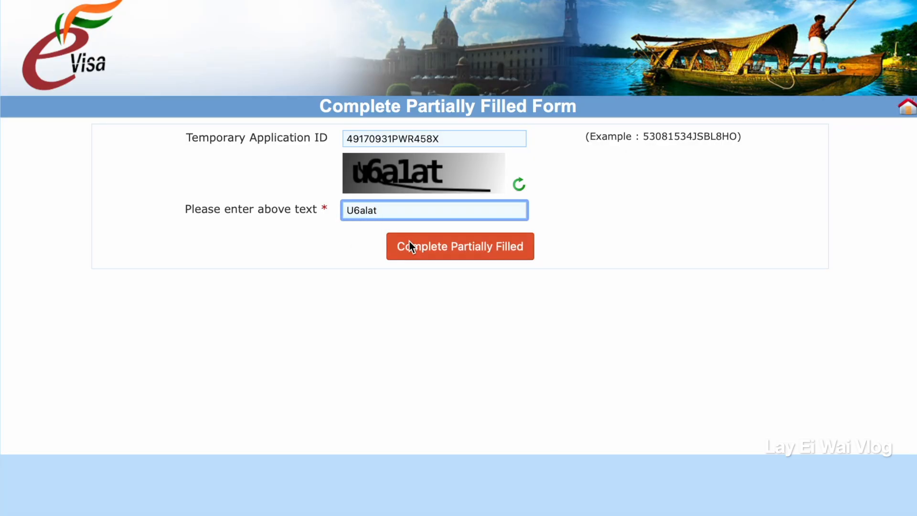
pyautogui.click(411, 245)
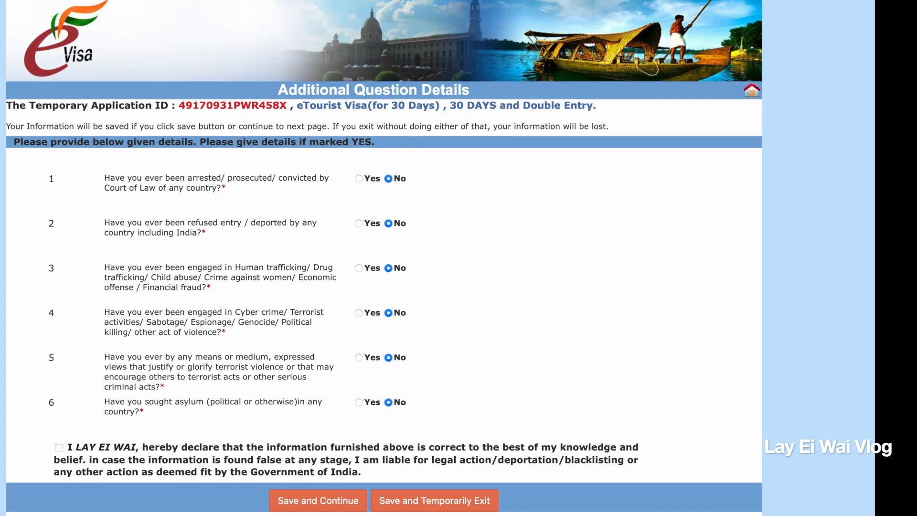
# Accept the declaration that the furnished information is correct on the additional questions form.
pyautogui.click(59, 449)
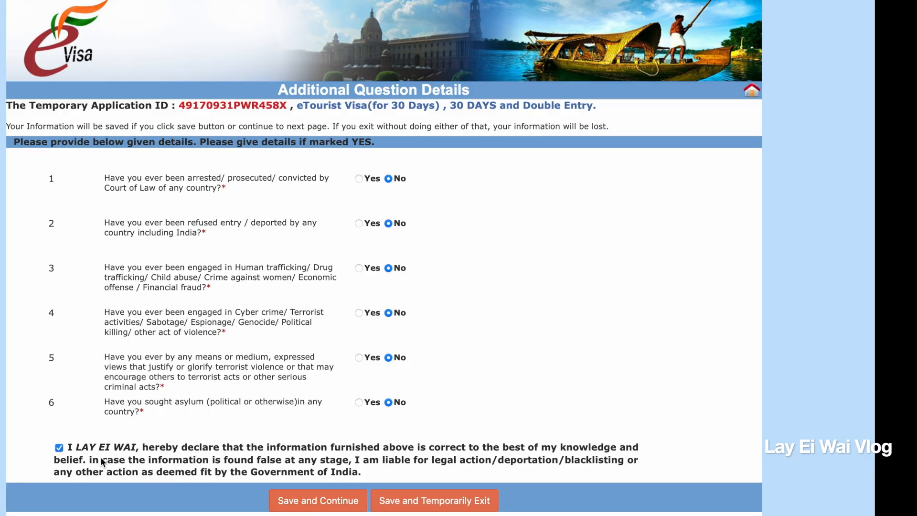
# Save the additional question details and upload the India Visa Photo file from Downloads as the applicant's photograph.
pyautogui.click(293, 500)
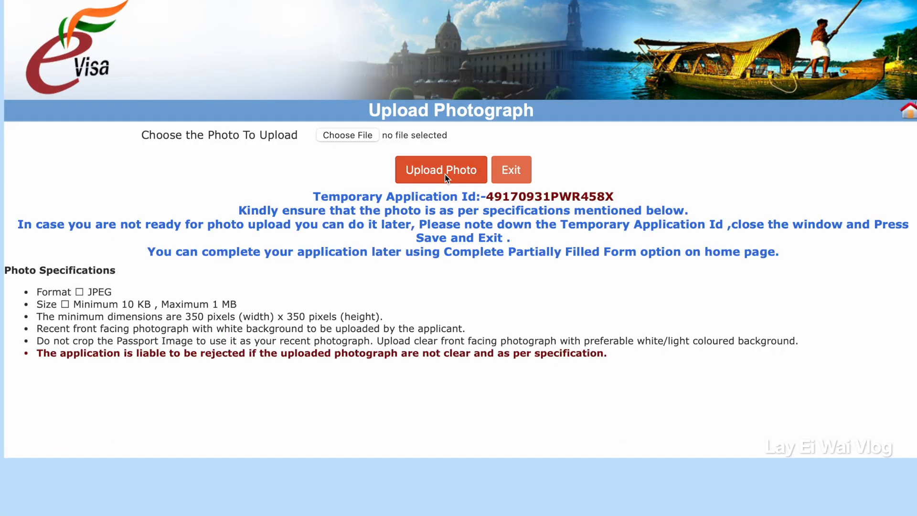
pyautogui.click(445, 178)
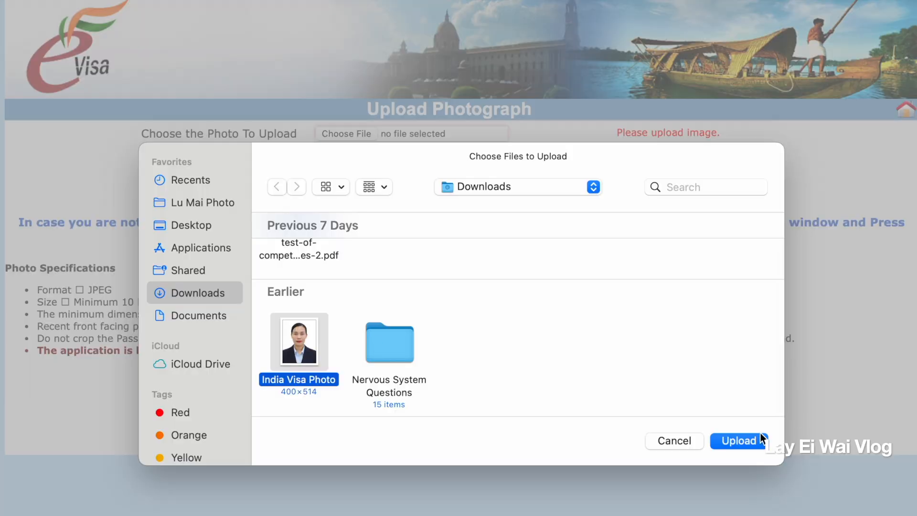
pyautogui.click(752, 438)
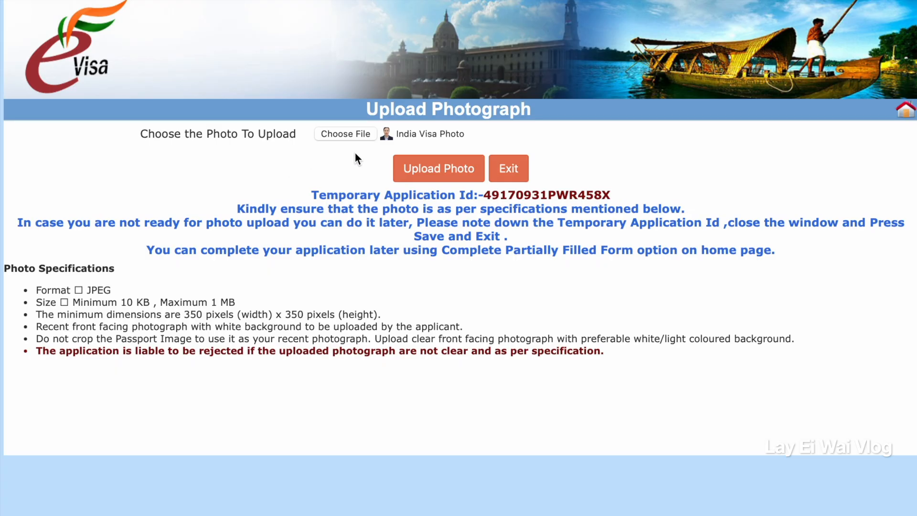
pyautogui.click(424, 170)
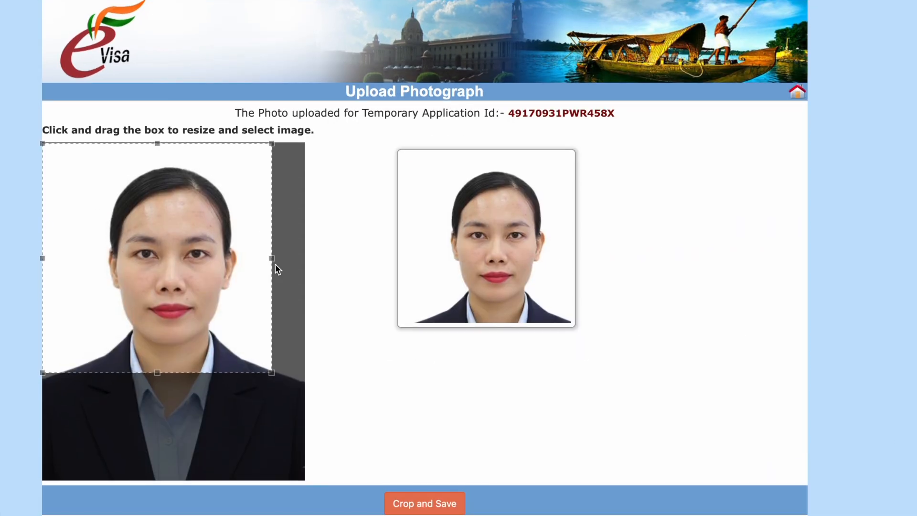
# Enlarge the crop box to the photo's full width, then crop and save the photograph to continue.
pyautogui.moveTo(297, 267); pyautogui.dragTo(305, 274)
pyautogui.moveTo(184, 346); pyautogui.dragTo(187, 343)
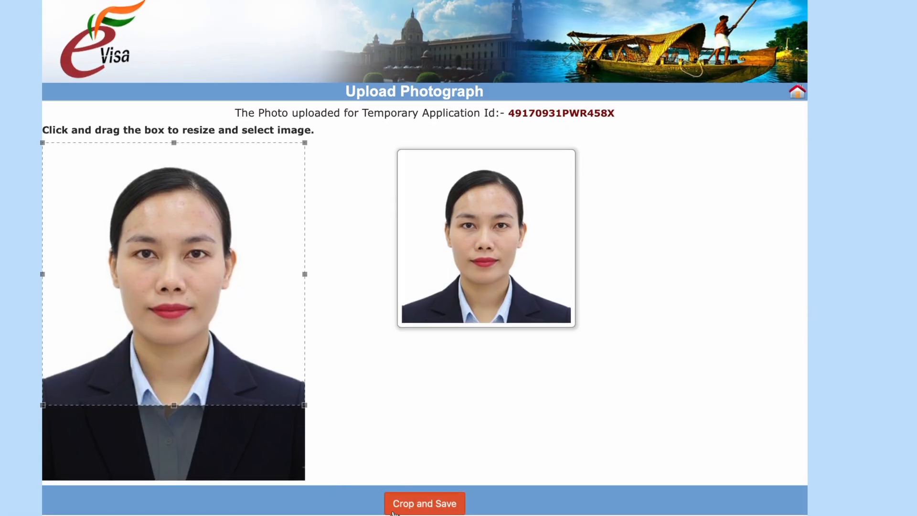
pyautogui.click(415, 503)
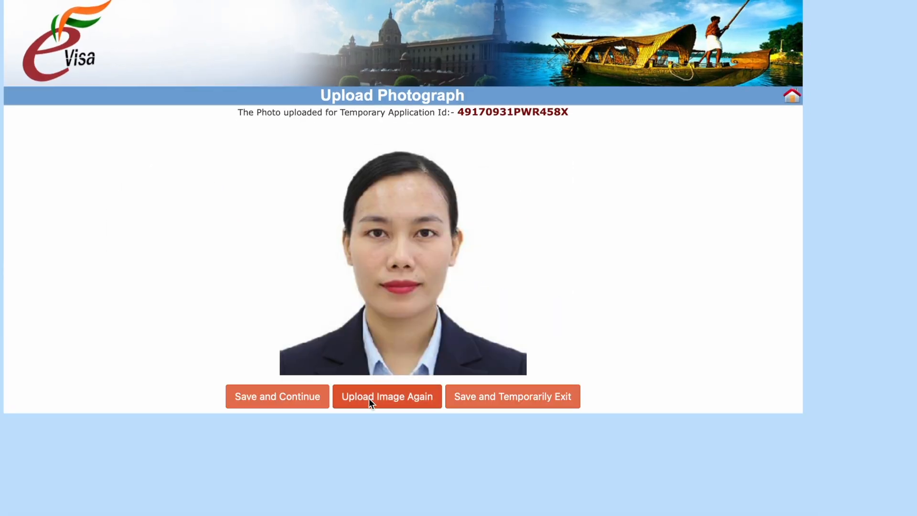
pyautogui.click(269, 398)
# Upload the PDF copy of the passport page with personal particulars and confirm that the documents meet the requirement.
pyautogui.moveTo(38, 194); pyautogui.dragTo(268, 194)
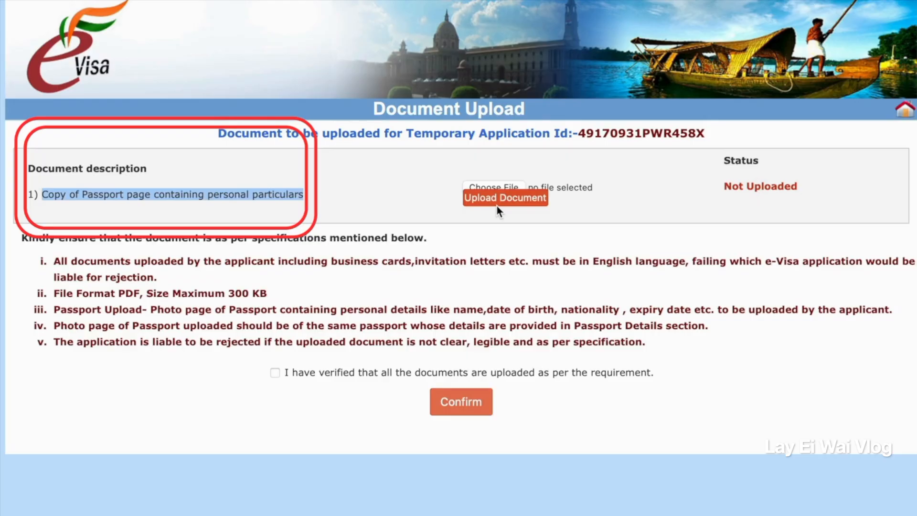
pyautogui.click(497, 206)
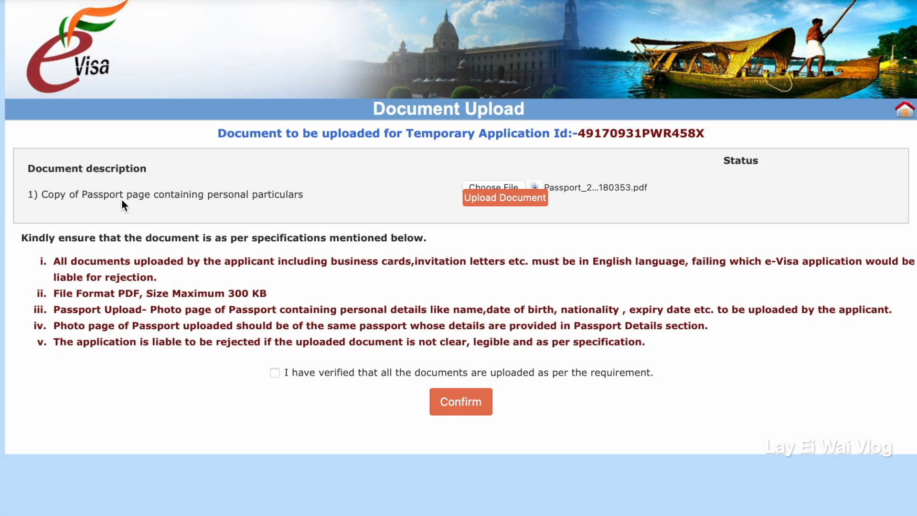
pyautogui.click(274, 372)
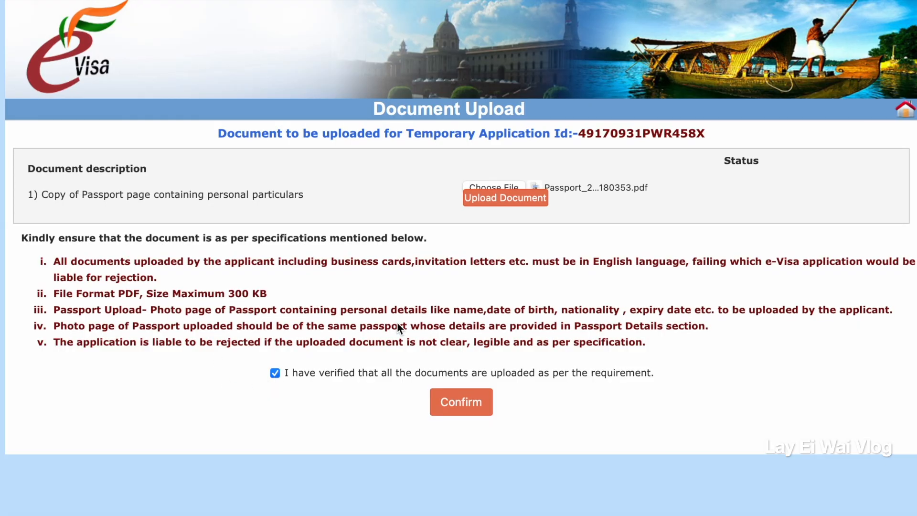
pyautogui.click(460, 405)
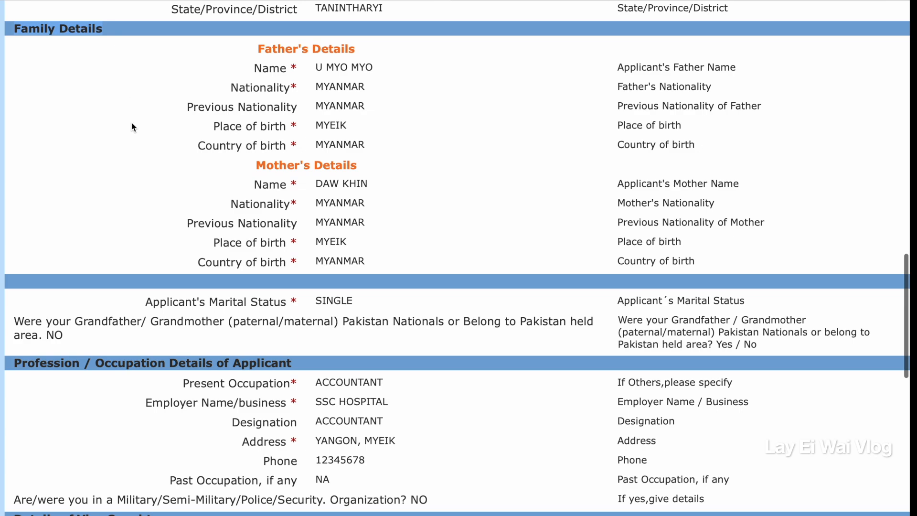
# Review the applicant, family, occupation and visa particulars on the Confirm Details page.
pyautogui.scroll(-3, 129, 153)
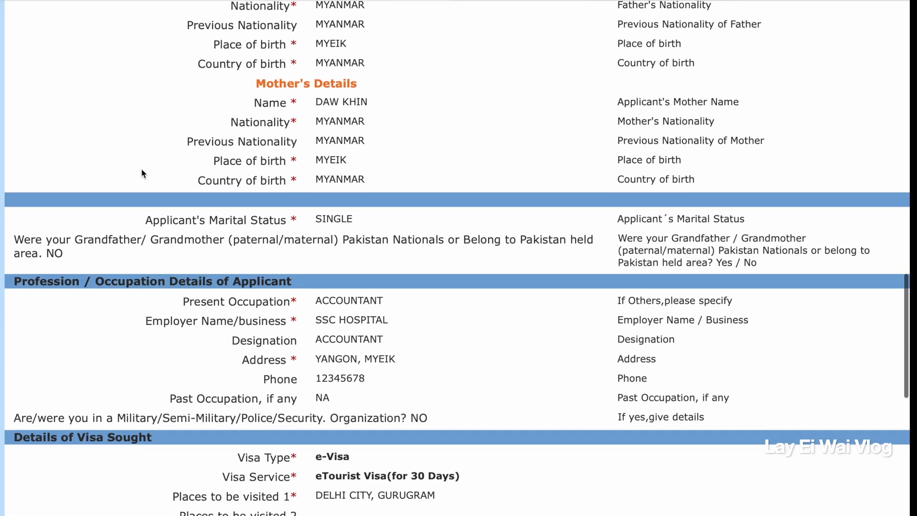
pyautogui.scroll(-3, 142, 172)
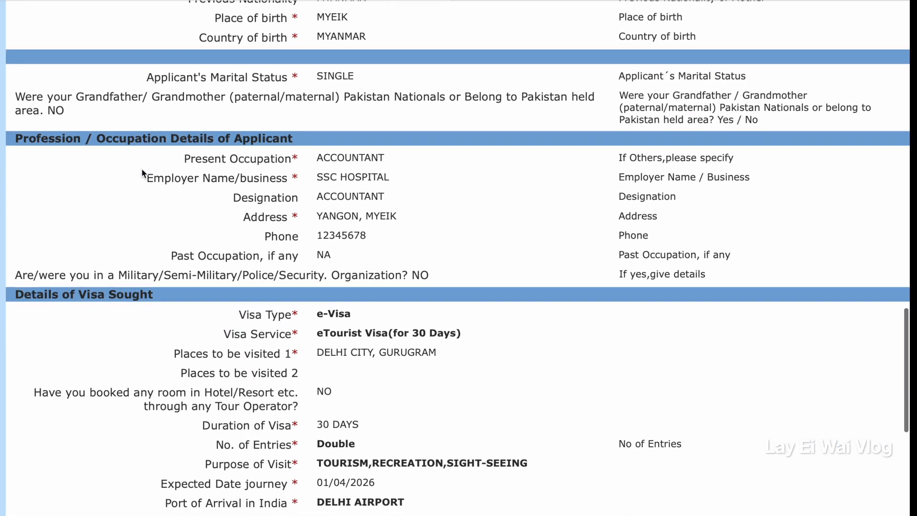
pyautogui.scroll(-2, 143, 173)
pyautogui.scroll(-2, 141, 168)
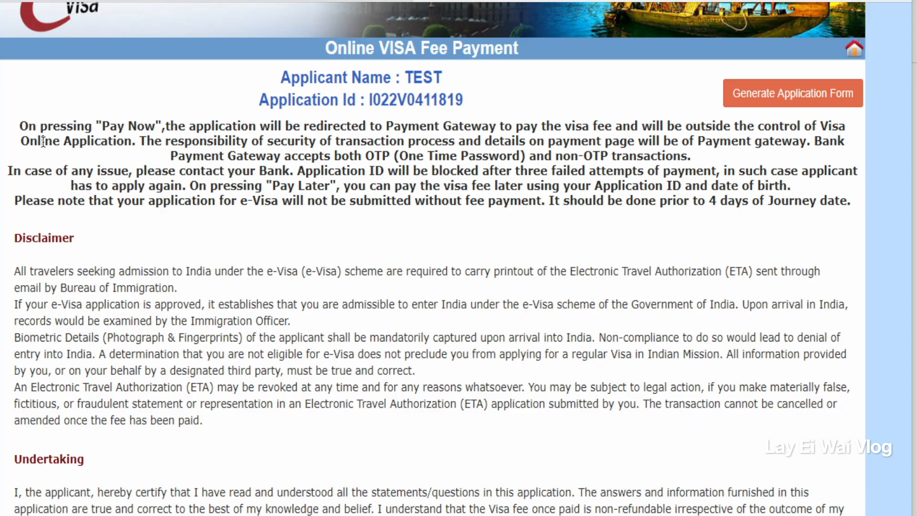
# Read the disclaimer, undertaking and payment options on the Online VISA Fee Payment page.
pyautogui.scroll(-3, 291, 195)
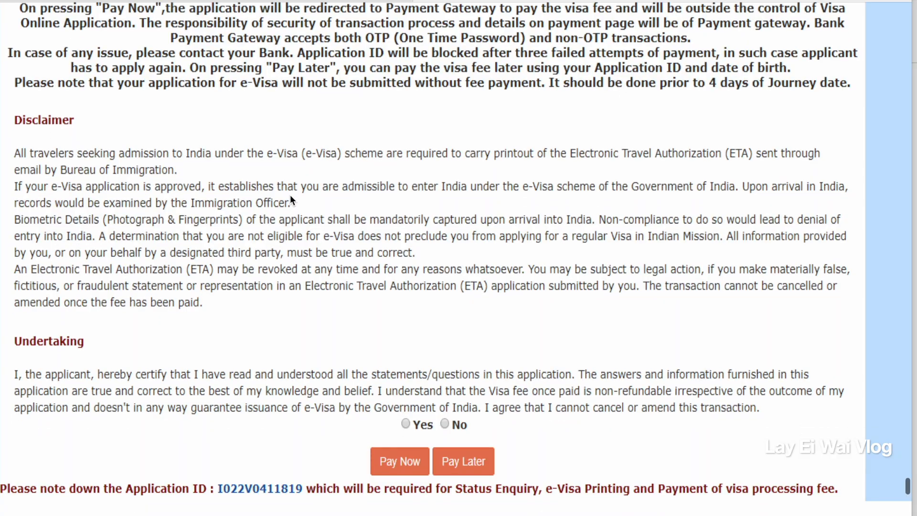
pyautogui.scroll(-2, 290, 196)
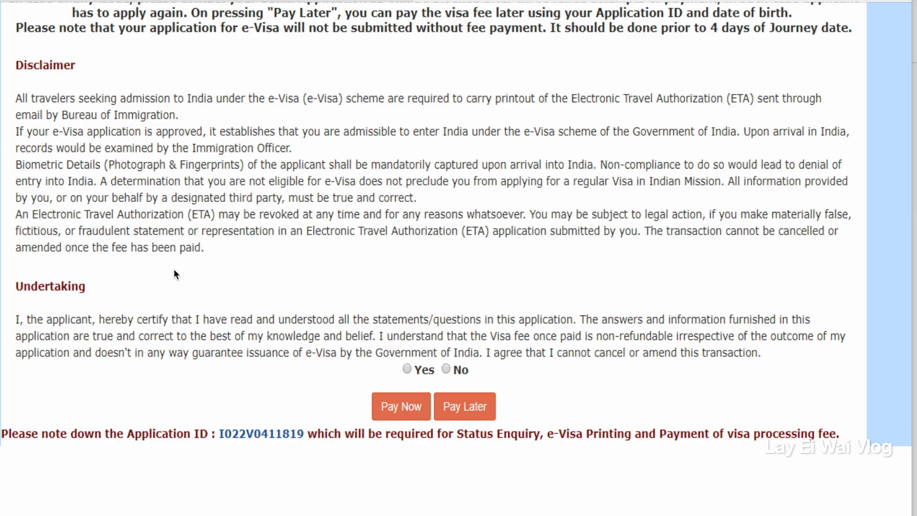
pyautogui.scroll(-3, 175, 273)
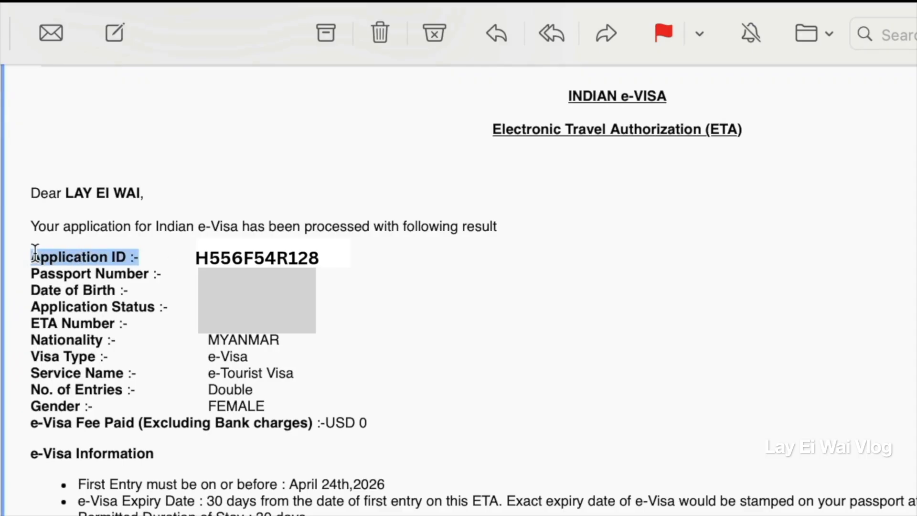
# Examine the passport number, application status, ETA number and visa type in the Electronic Travel Authorization email.
pyautogui.moveTo(31, 274); pyautogui.dragTo(150, 275)
pyautogui.click(30, 298)
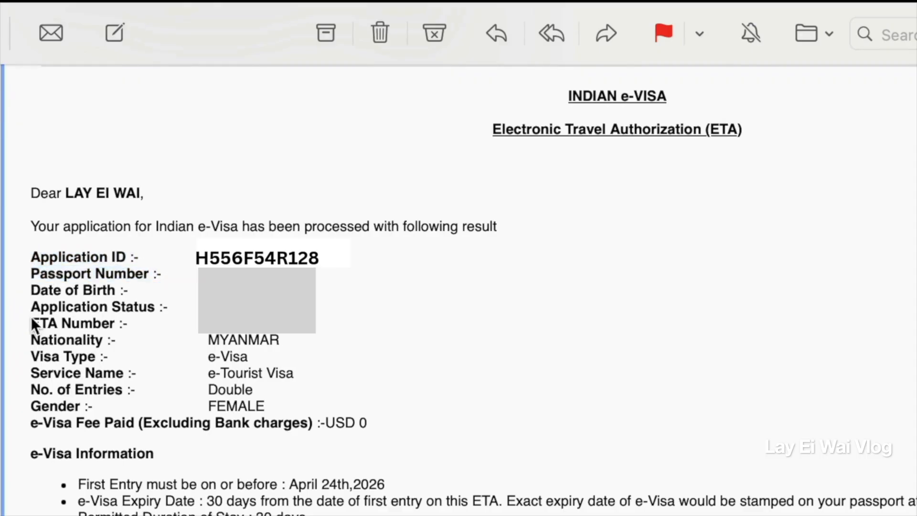
pyautogui.moveTo(32, 323); pyautogui.dragTo(31, 329)
pyautogui.moveTo(330, 313); pyautogui.dragTo(296, 332)
pyautogui.moveTo(305, 329); pyautogui.dragTo(30, 325)
pyautogui.moveTo(90, 322); pyautogui.dragTo(33, 321)
pyautogui.moveTo(30, 356); pyautogui.dragTo(209, 377)
pyautogui.click(13, 376)
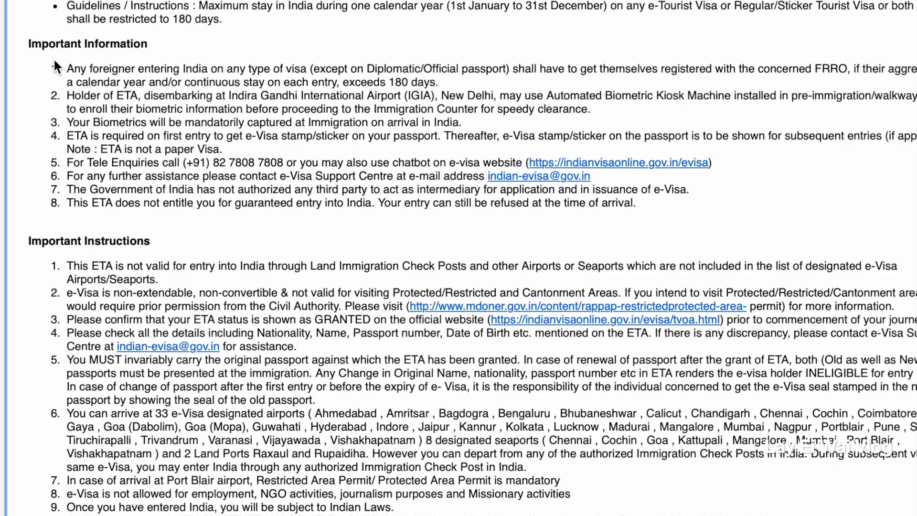
# Read the Important Information and Important Instructions sections of the ETA email, including the e-Visa enquiry contacts.
pyautogui.moveTo(31, 47); pyautogui.dragTo(298, 247)
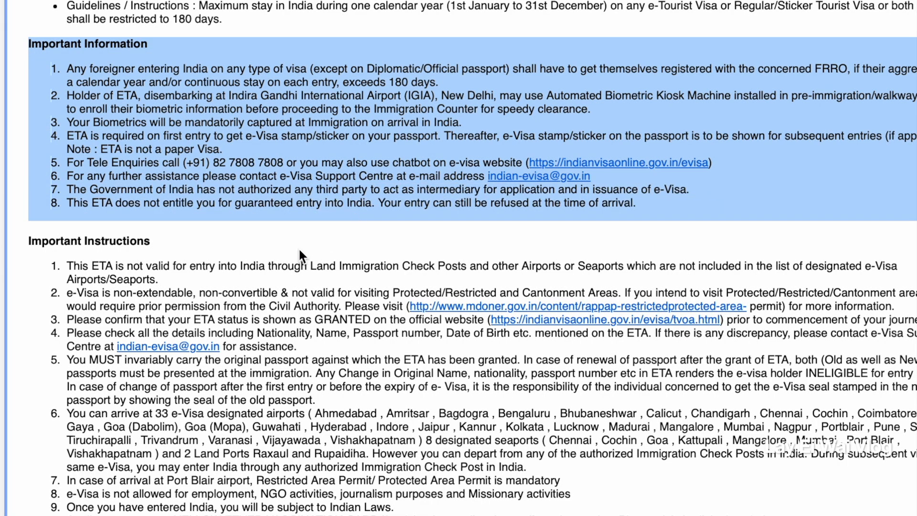
pyautogui.scroll(-2, 298, 248)
pyautogui.moveTo(19, 142); pyautogui.dragTo(239, 473)
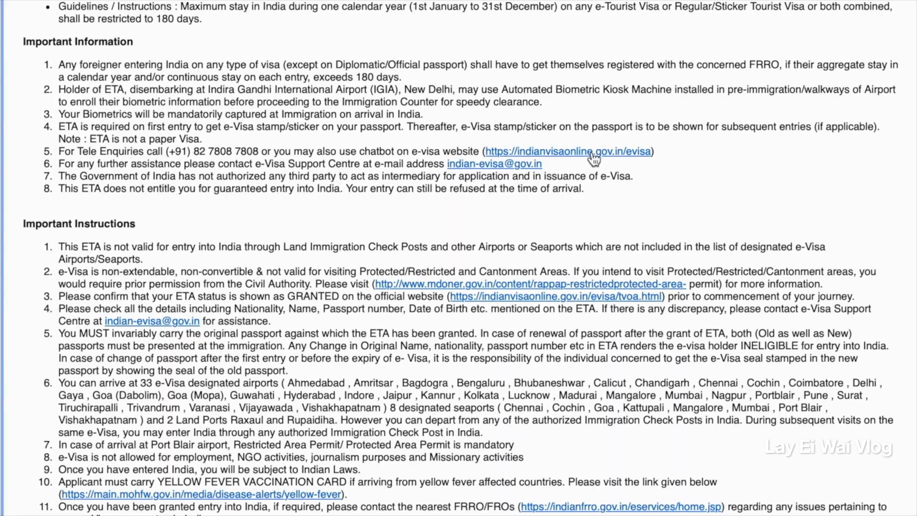
pyautogui.moveTo(614, 155)
pyautogui.moveTo(54, 151); pyautogui.dragTo(662, 154)
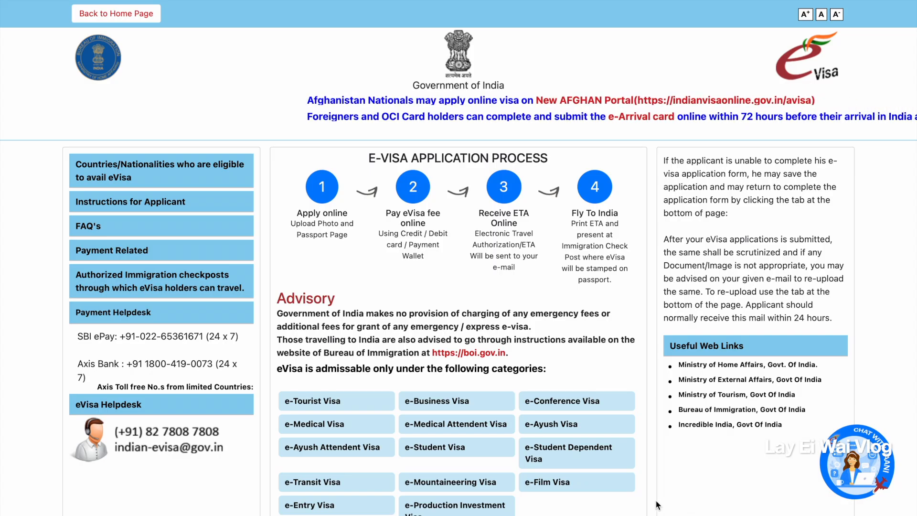
# Open the Visa Status Enquiry page from the e-Visa home page.
pyautogui.scroll(-2, 573, 506)
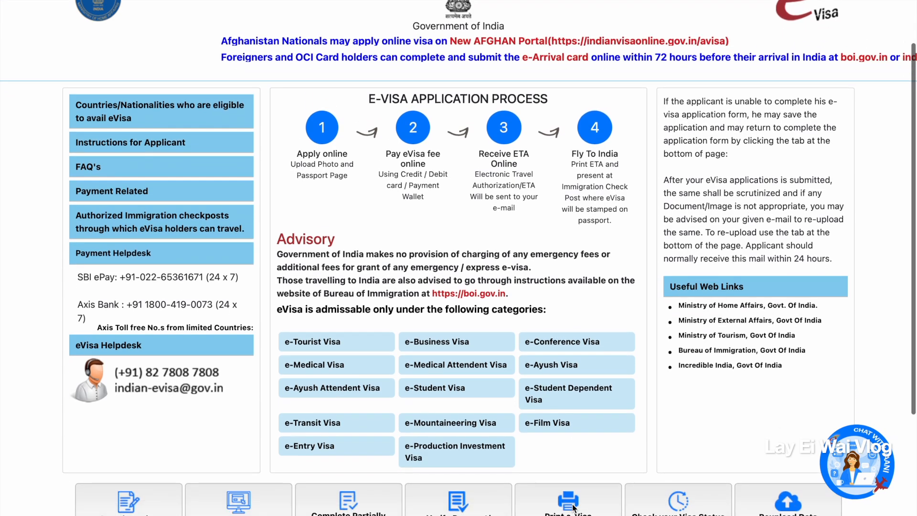
pyautogui.scroll(-1, 573, 506)
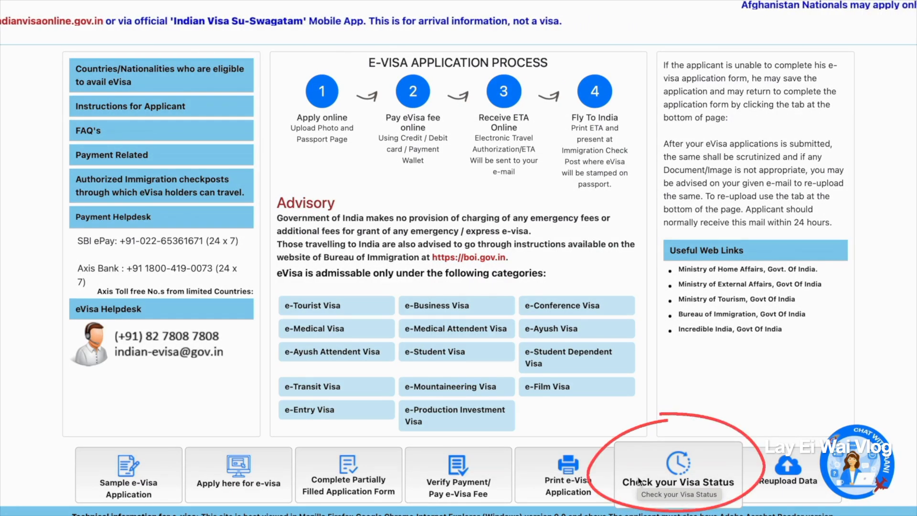
pyautogui.click(638, 481)
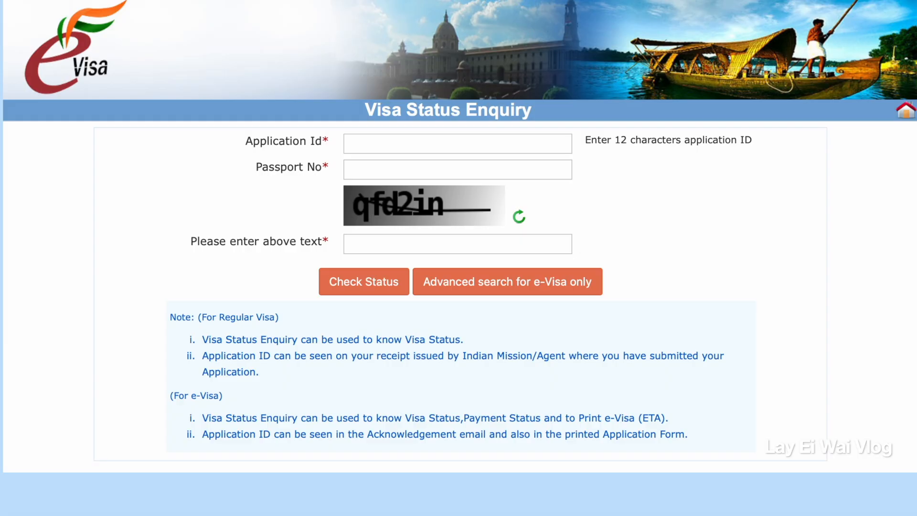
# Enter the application ID from the ETA email and the passport number in the visa status enquiry.
pyautogui.click(365, 149)
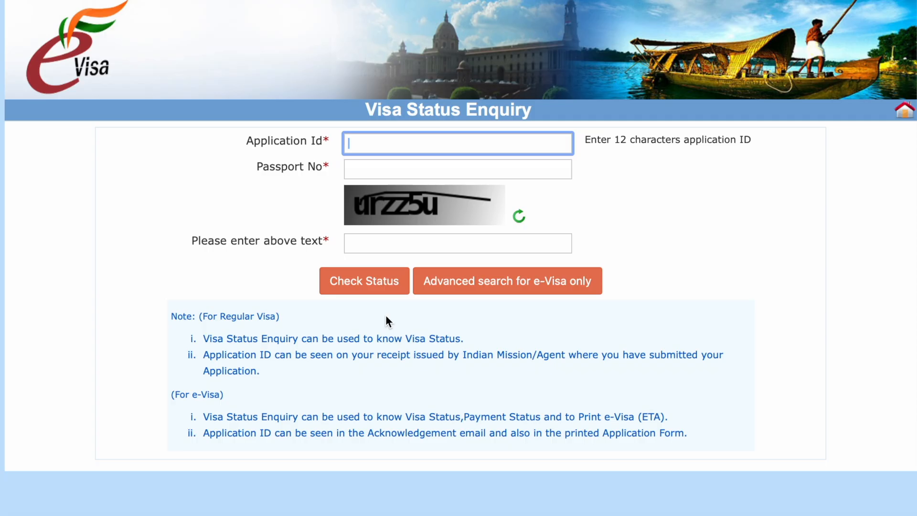
pyautogui.press('Tab')
# Enter the captcha verification text and check the visa status.
pyautogui.press('Tab')
pyautogui.write('u')
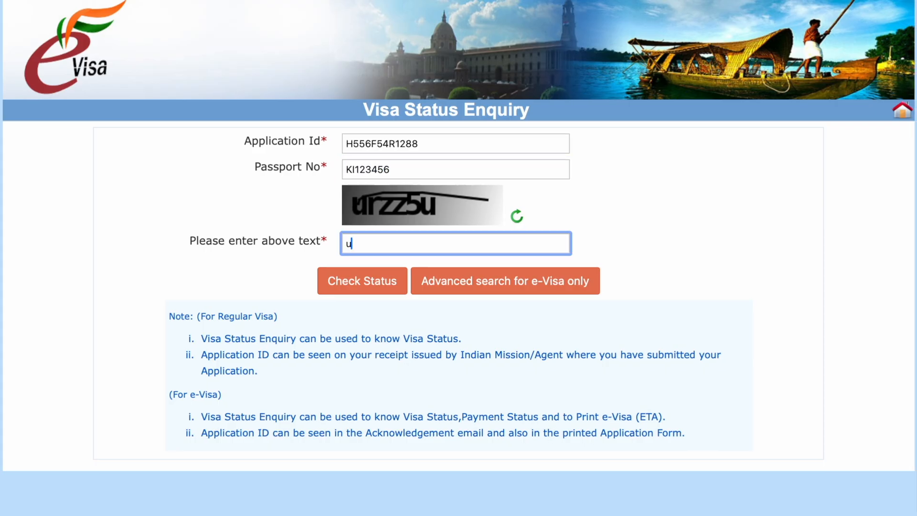
pyautogui.write('rzz')
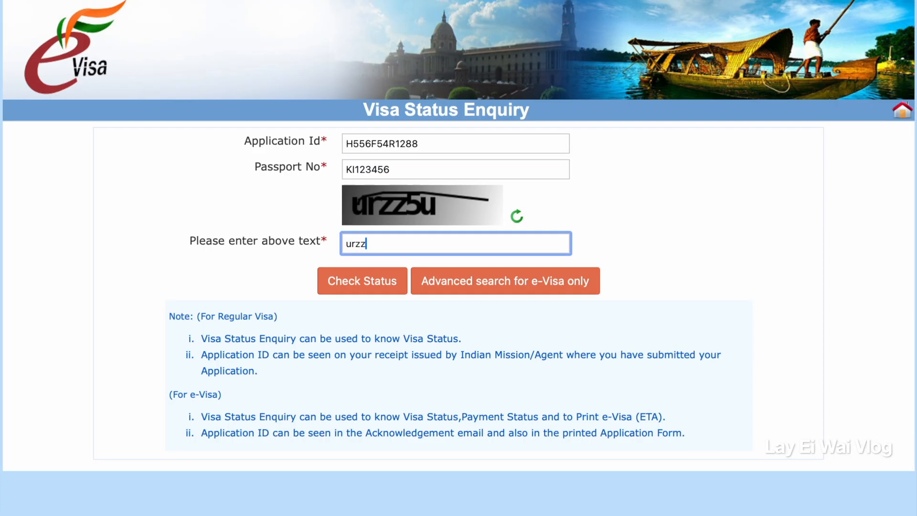
pyautogui.write('5u')
pyautogui.click(372, 286)
# Review the e-Visa application status details and open the printable copy of the ETA.
pyautogui.moveTo(110, 211); pyautogui.dragTo(364, 213)
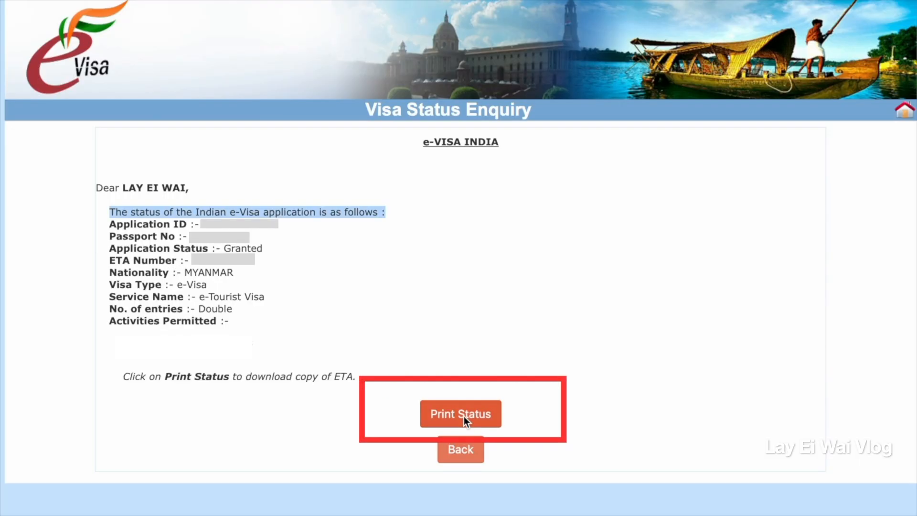
pyautogui.click(462, 414)
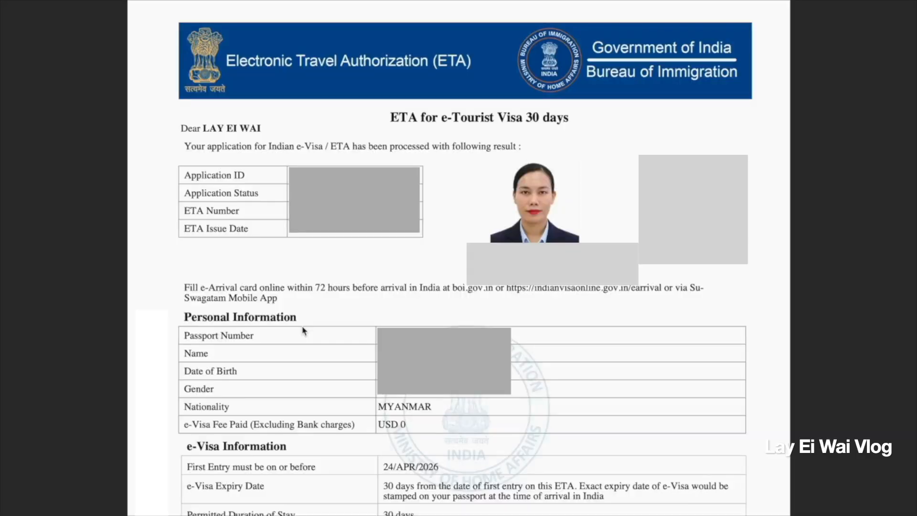